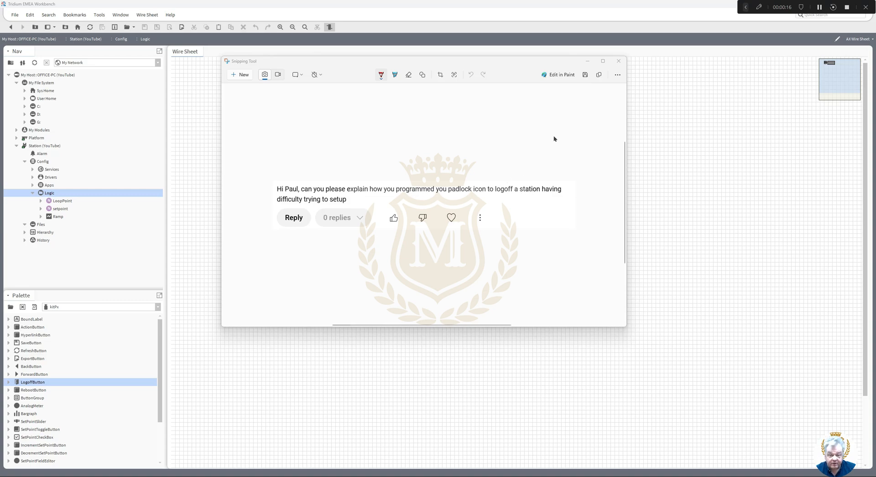
- Close the Snipping Tool capture of the padlock-logoff question to reveal the Logic wire sheet
{"action": "left_click", "coordinate": [619, 61]}
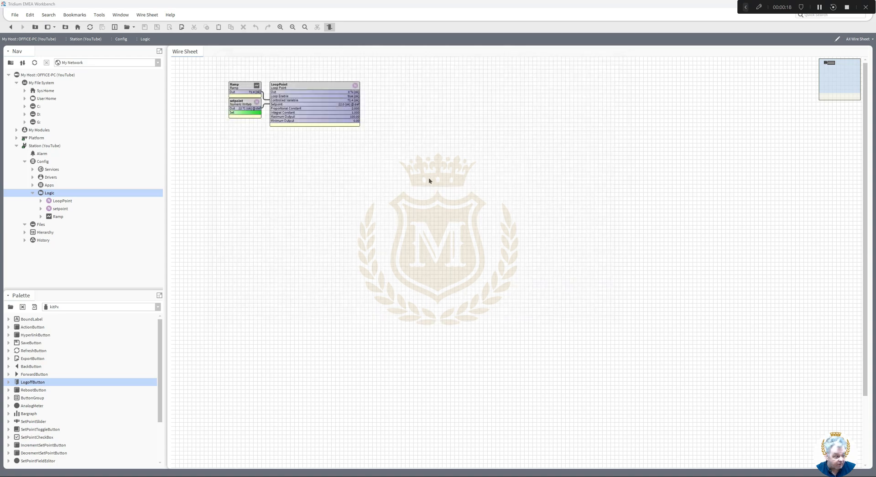
- Create a new folder named icons under the station's Files
{"action": "left_click", "coordinate": [39, 225]}
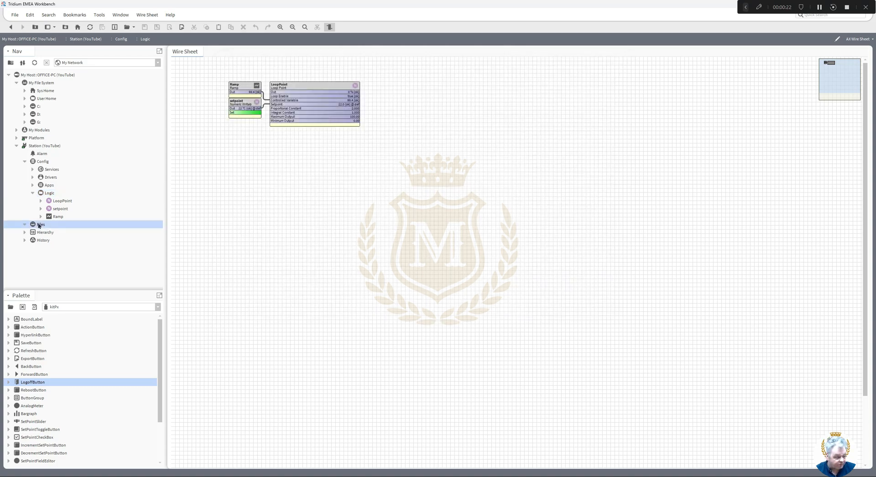
{"action": "right_click", "coordinate": [39, 225]}
{"action": "mouse_move", "coordinate": [94, 237]}
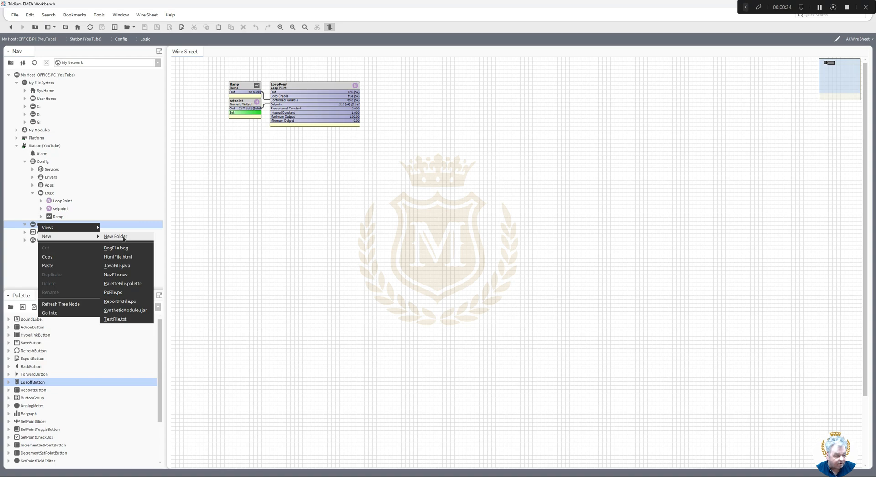
{"action": "left_click", "coordinate": [123, 238]}
{"action": "type", "text": "ico"}
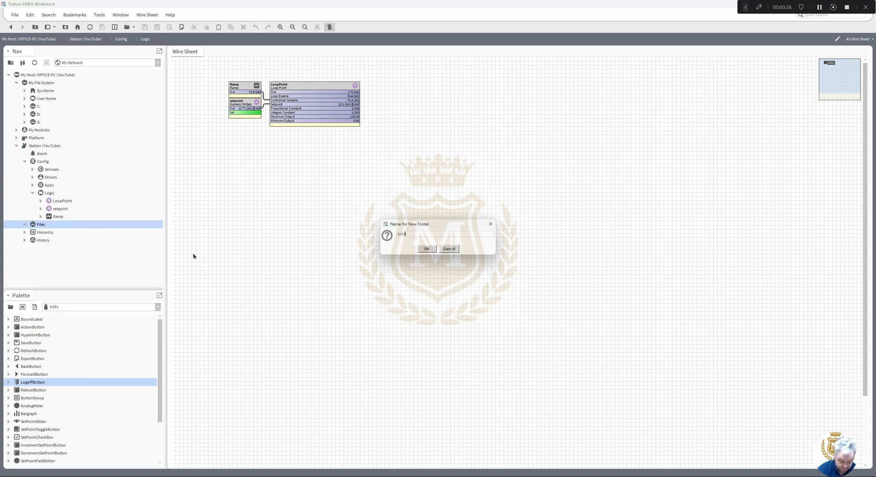
{"action": "type", "text": "ns"}
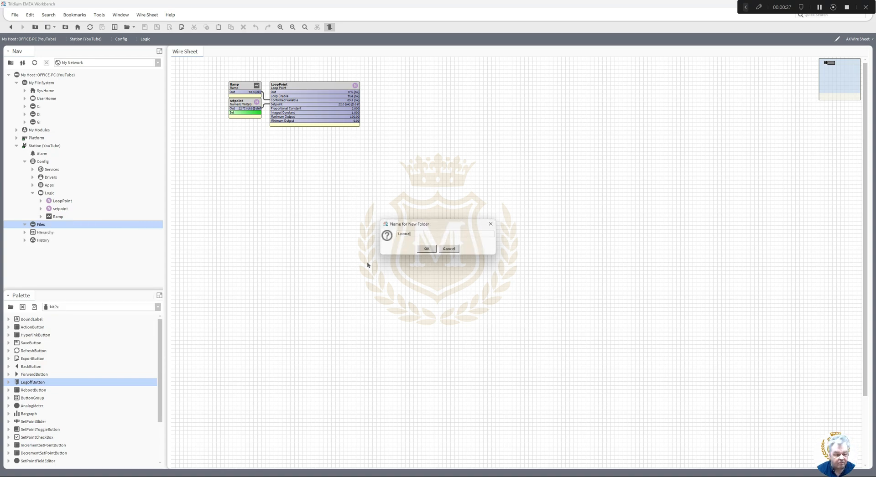
{"action": "left_click", "coordinate": [426, 249]}
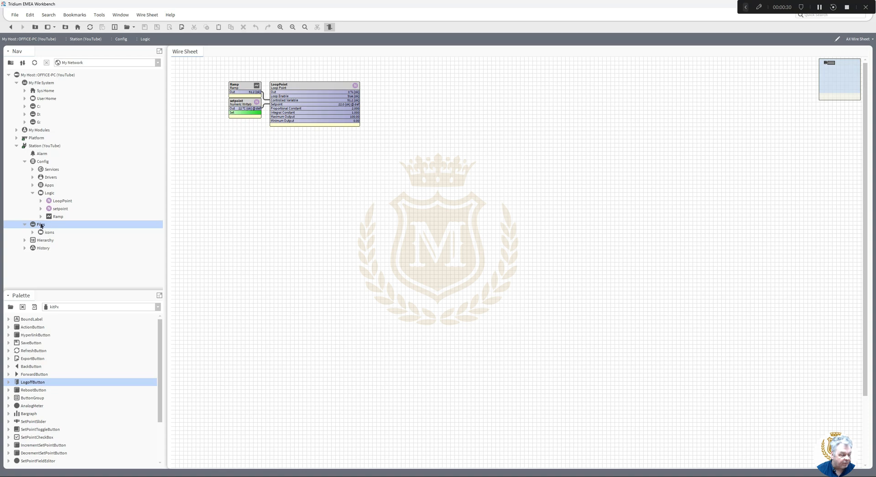
- Create a new Px file named header.px under Files
{"action": "right_click", "coordinate": [40, 225]}
{"action": "mouse_move", "coordinate": [75, 239]}
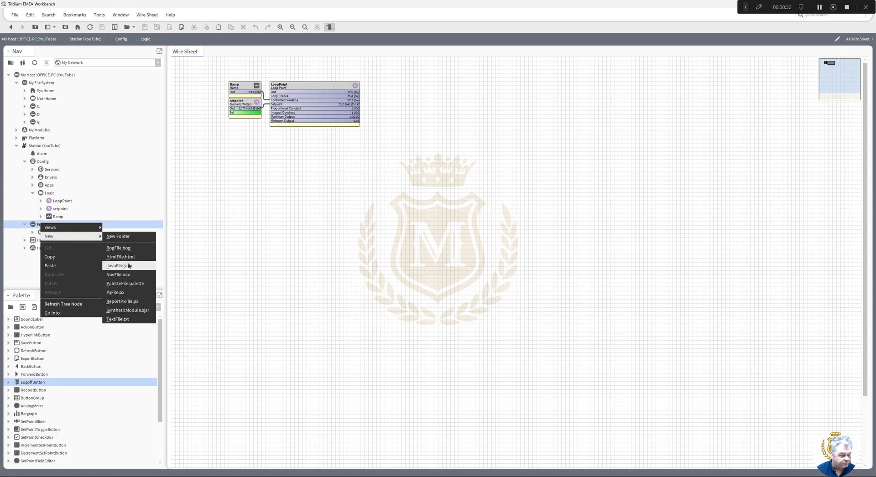
{"action": "left_click", "coordinate": [128, 295]}
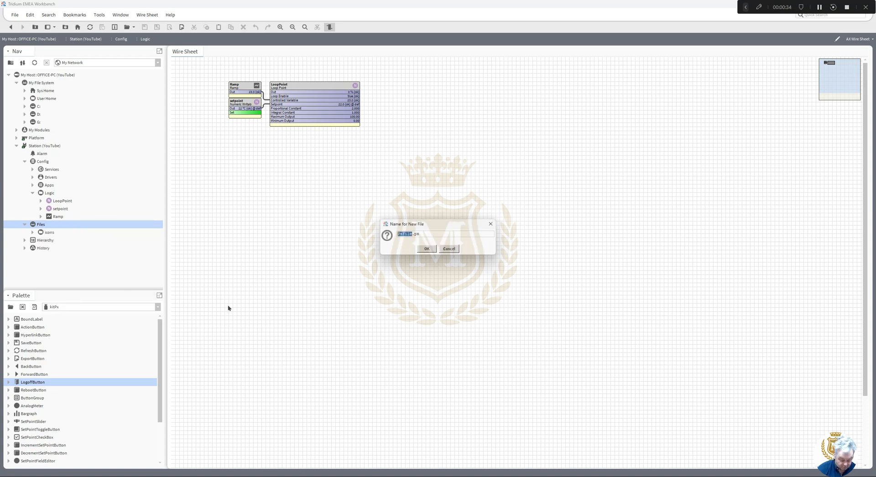
{"action": "type", "text": "helder"}
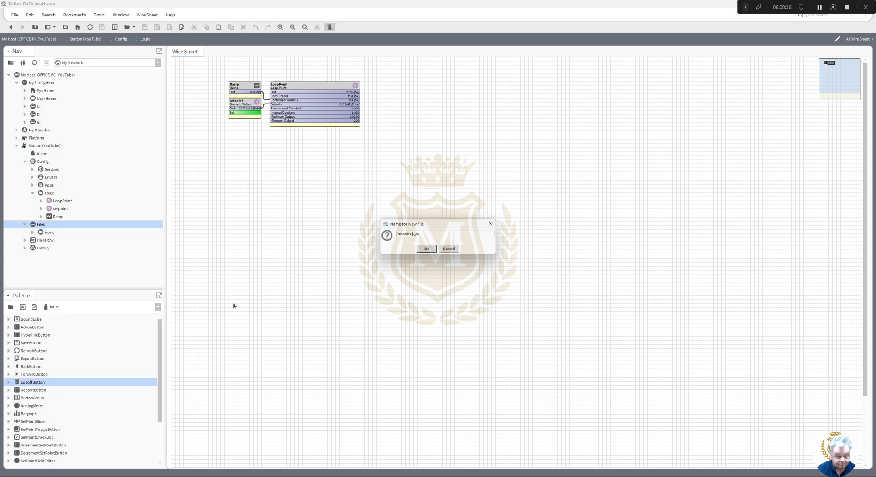
{"action": "left_click", "coordinate": [427, 249]}
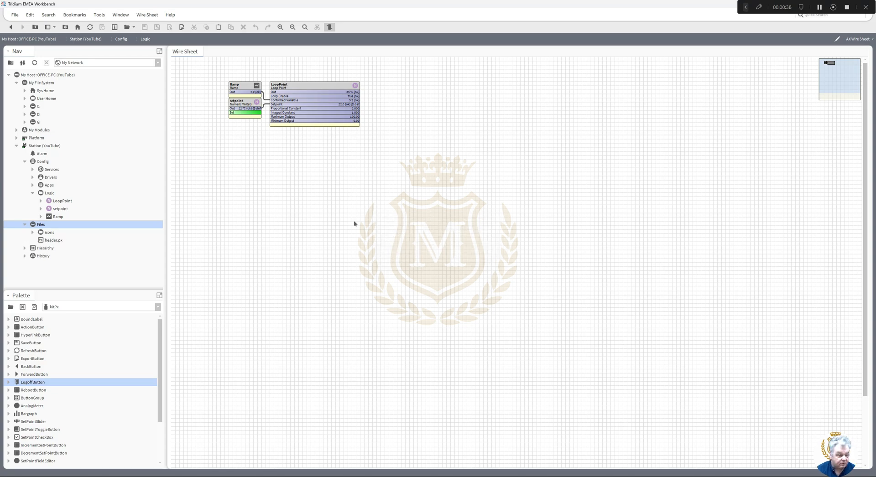
- Open header.px in the PxEditor and drop a LogoffButton onto the canvas
{"action": "double_click", "coordinate": [50, 240]}
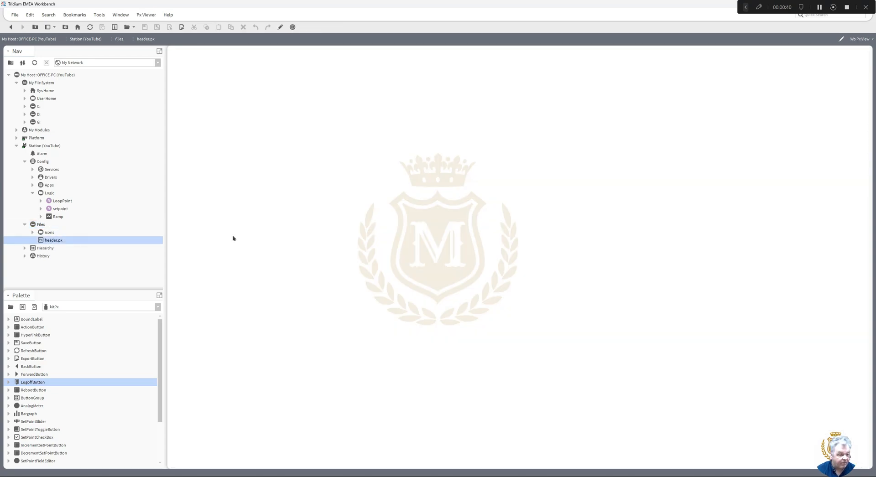
{"action": "left_click", "coordinate": [280, 27]}
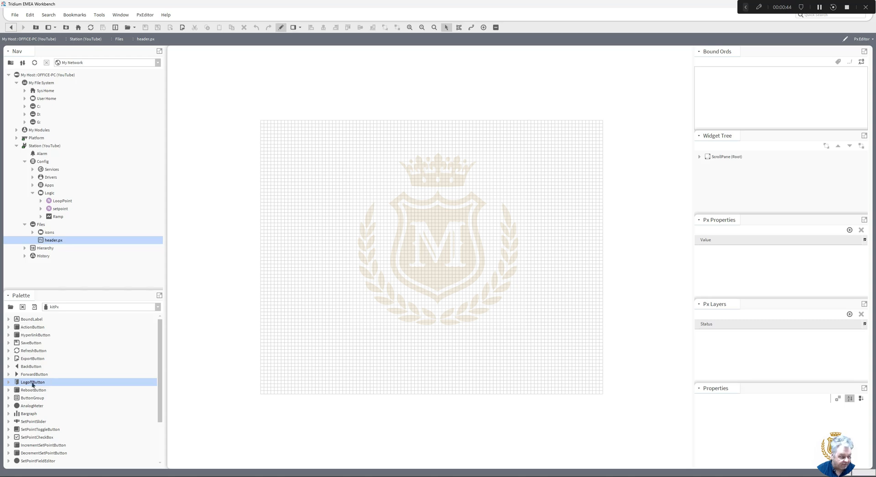
{"action": "left_click_drag", "start_coordinate": [32, 385], "coordinate": [309, 166]}
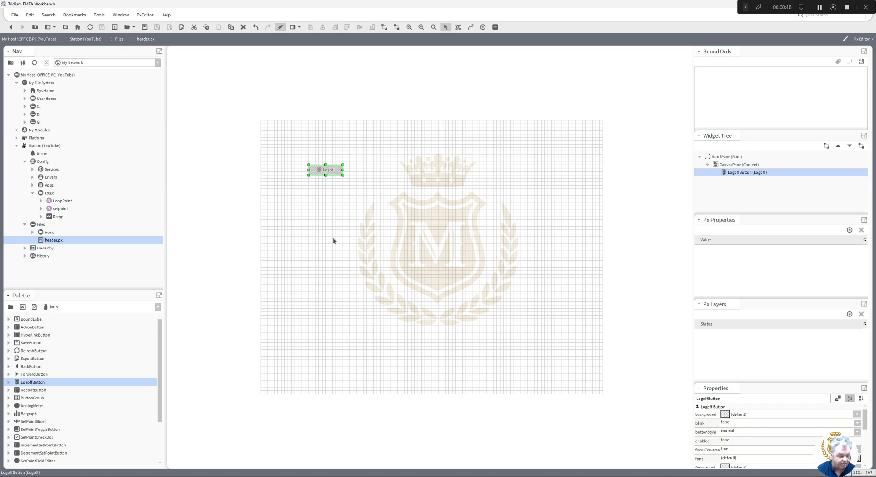
{"action": "left_click", "coordinate": [229, 236]}
- Restore the Palette side bar and load the kitPx palette
{"action": "left_click", "coordinate": [11, 307]}
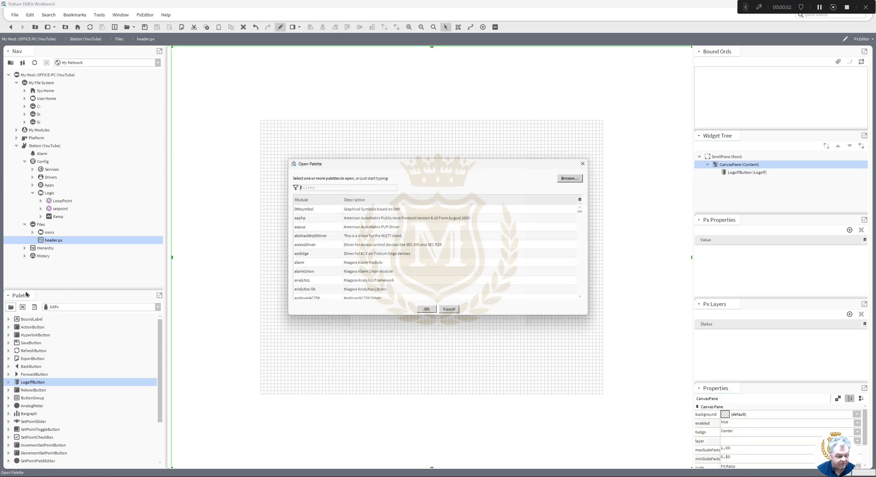
{"action": "left_click", "coordinate": [448, 310]}
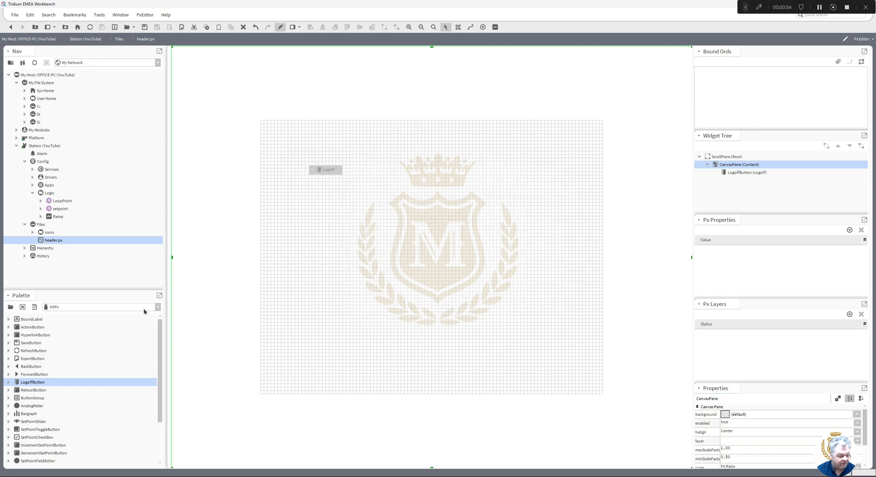
{"action": "left_click", "coordinate": [11, 308]}
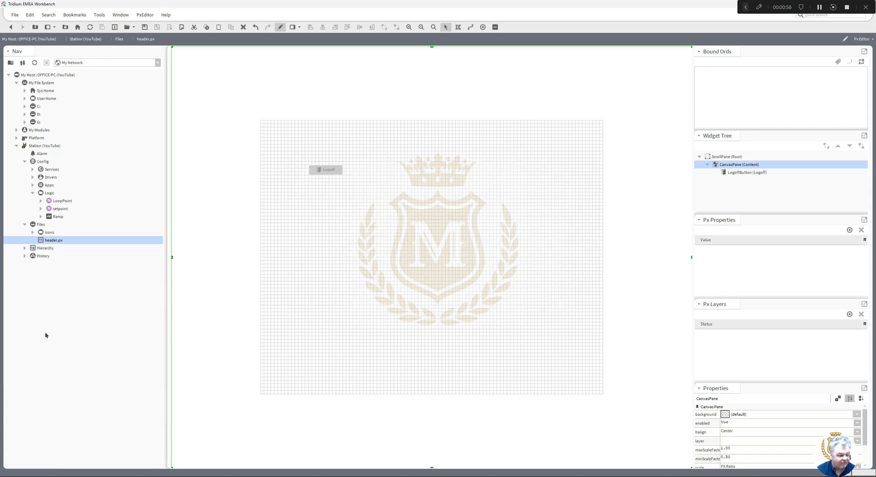
{"action": "left_click", "coordinate": [121, 15]}
{"action": "mouse_move", "coordinate": [133, 27]}
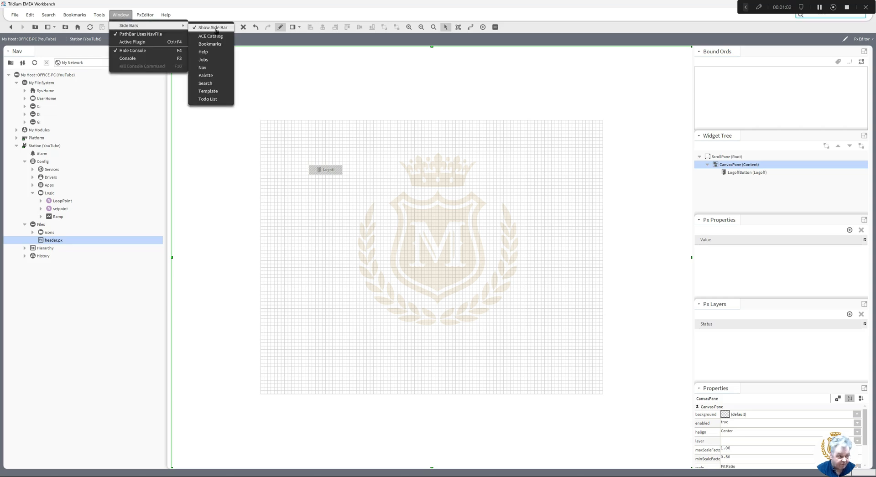
{"action": "left_click", "coordinate": [205, 76]}
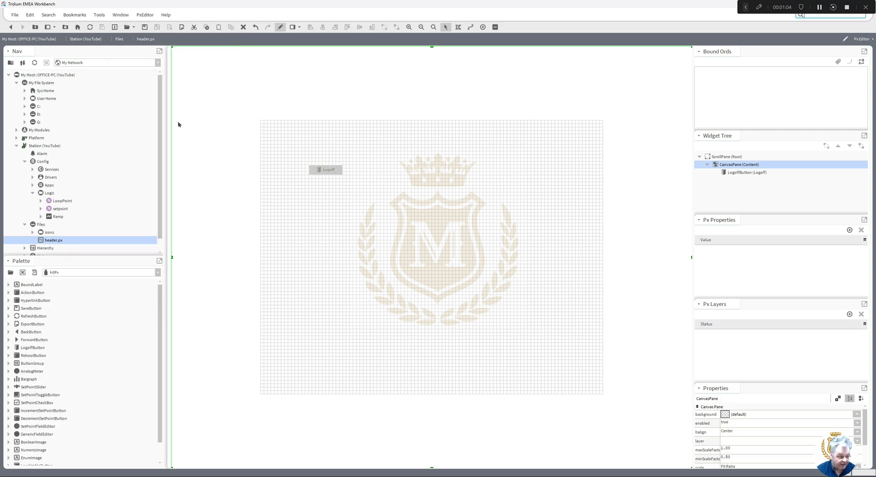
{"action": "left_click", "coordinate": [10, 272]}
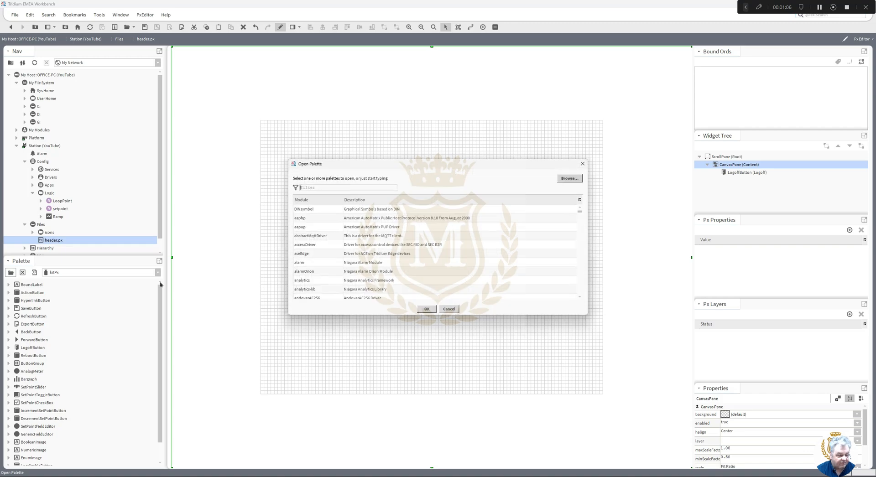
{"action": "type", "text": "kit"}
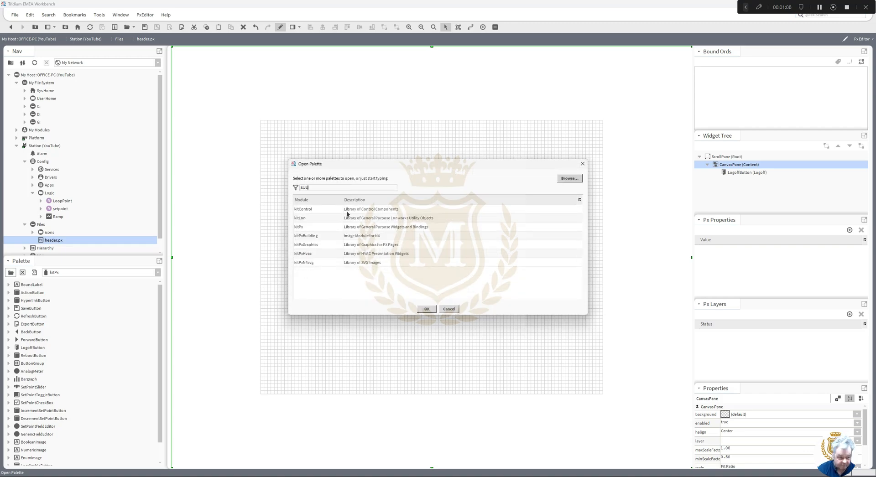
{"action": "double_click", "coordinate": [299, 229]}
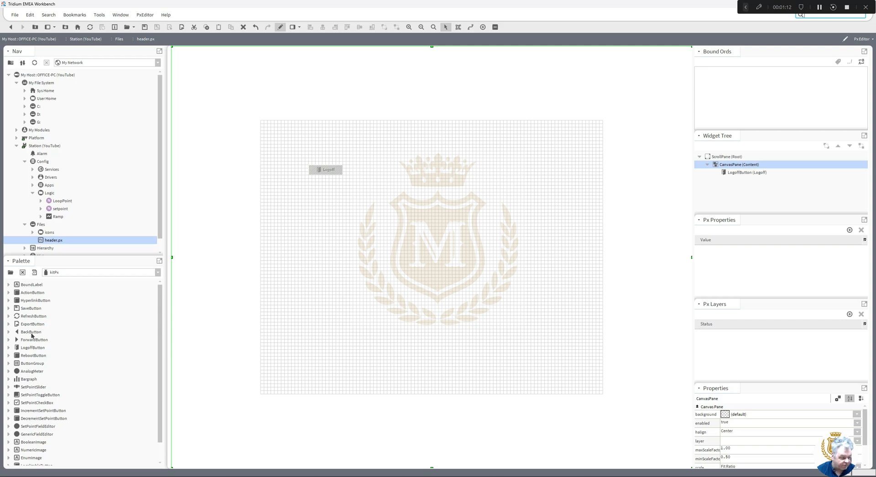
- Add Back, Forward, Reboot and Save buttons side by side across the top of the canvas
{"action": "left_click_drag", "start_coordinate": [29, 332], "coordinate": [299, 133]}
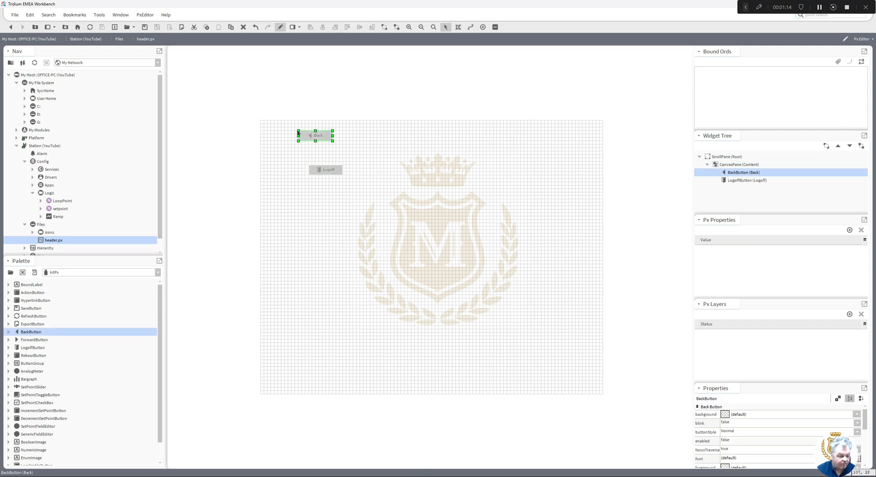
{"action": "left_click_drag", "start_coordinate": [34, 339], "coordinate": [348, 140]}
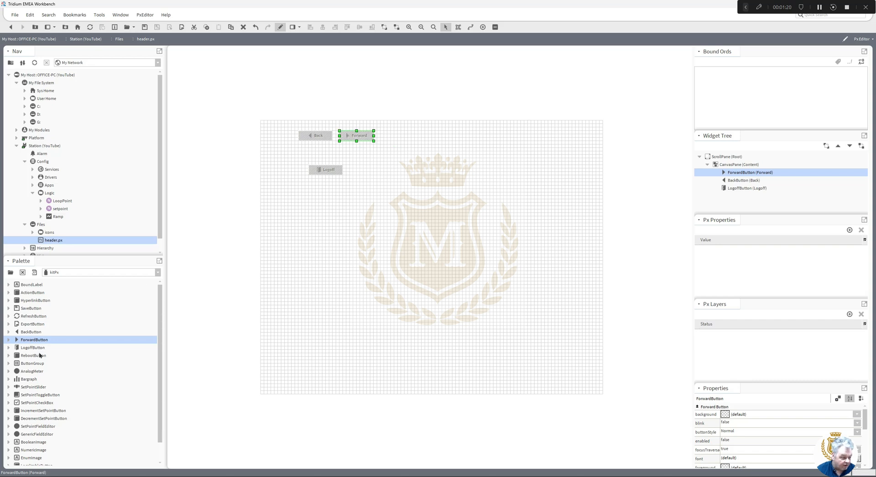
{"action": "left_click_drag", "start_coordinate": [32, 357], "coordinate": [395, 140]}
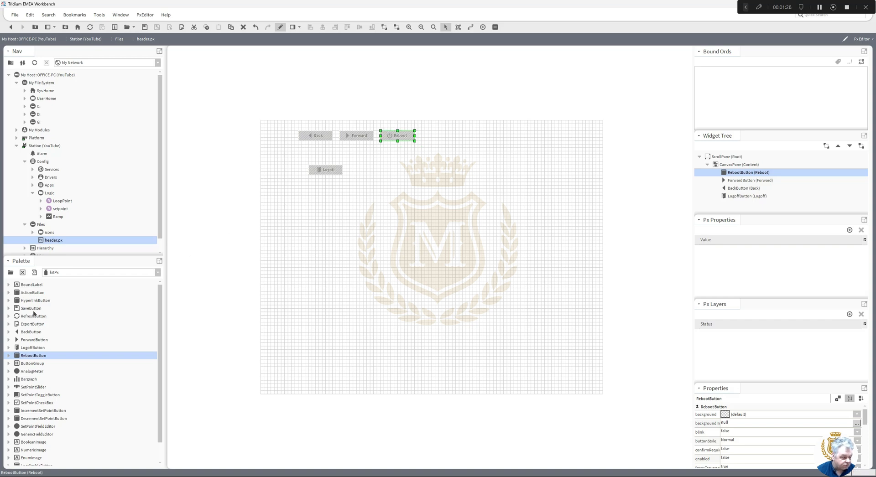
{"action": "left_click_drag", "start_coordinate": [33, 310], "coordinate": [439, 137]}
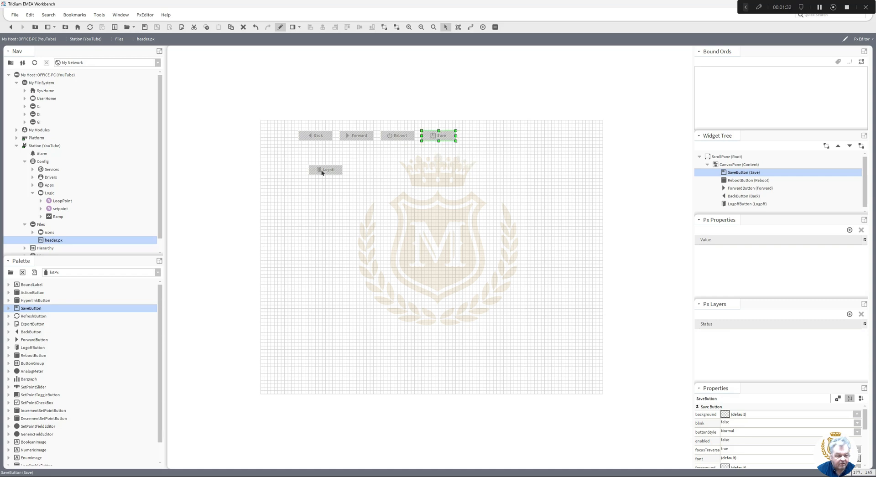
- Move the Logoff button into the top row so all five buttons line up
{"action": "left_click_drag", "start_coordinate": [321, 173], "coordinate": [286, 136]}
{"action": "left_click", "coordinate": [489, 147]}
{"action": "left_click", "coordinate": [485, 138]}
{"action": "left_click", "coordinate": [360, 177]}
{"action": "left_click", "coordinate": [447, 139]}
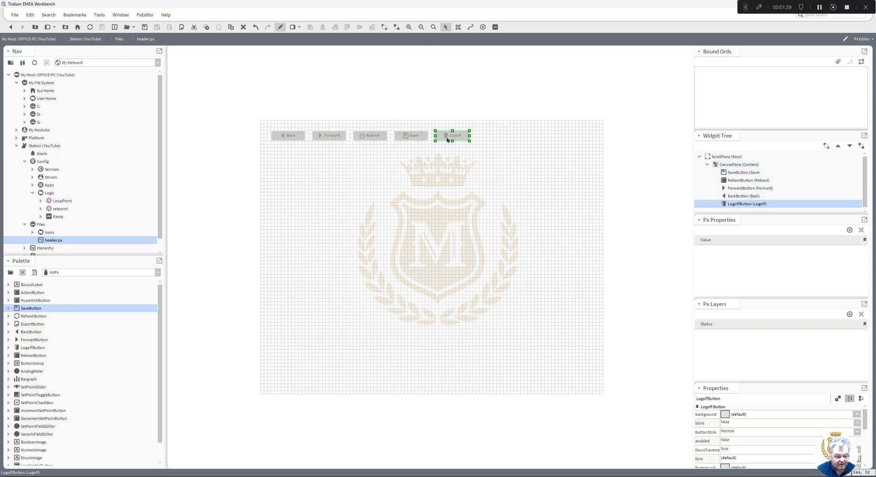
{"action": "left_click", "coordinate": [436, 190]}
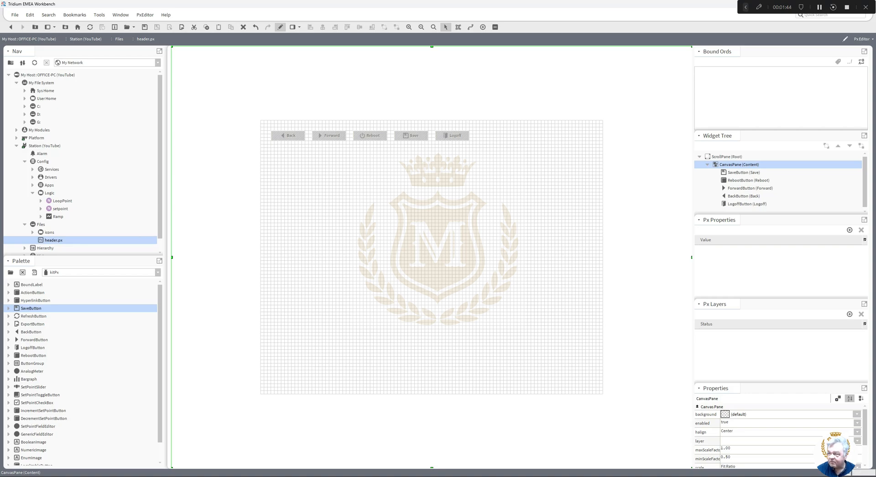
- Bring Chrome's logoff-button image results into view and open the VectorStock login/logout preview
{"action": "left_click_drag", "start_coordinate": [875, 60], "coordinate": [329, 40]}
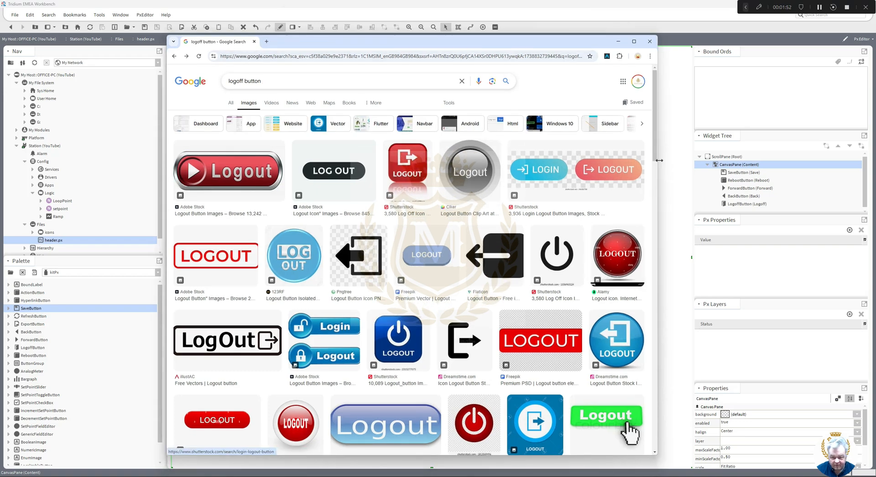
{"action": "left_click_drag", "start_coordinate": [654, 153], "coordinate": [652, 285]}
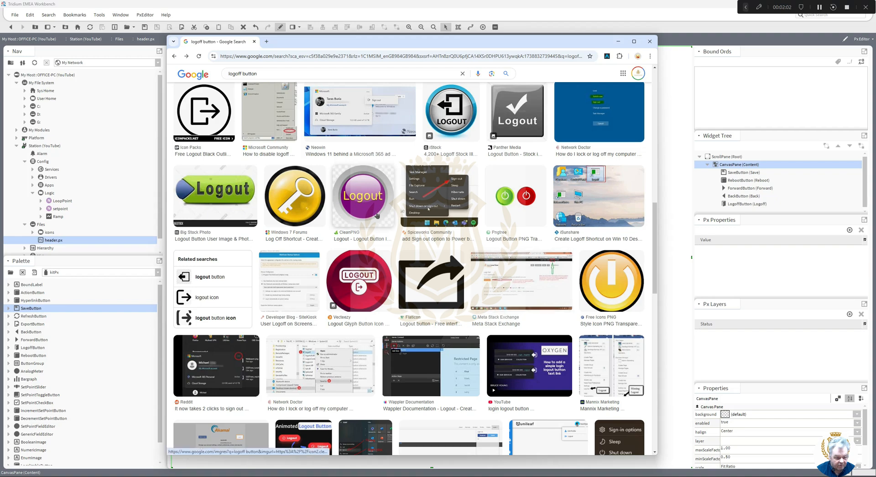
{"action": "left_click_drag", "start_coordinate": [652, 244], "coordinate": [647, 314]}
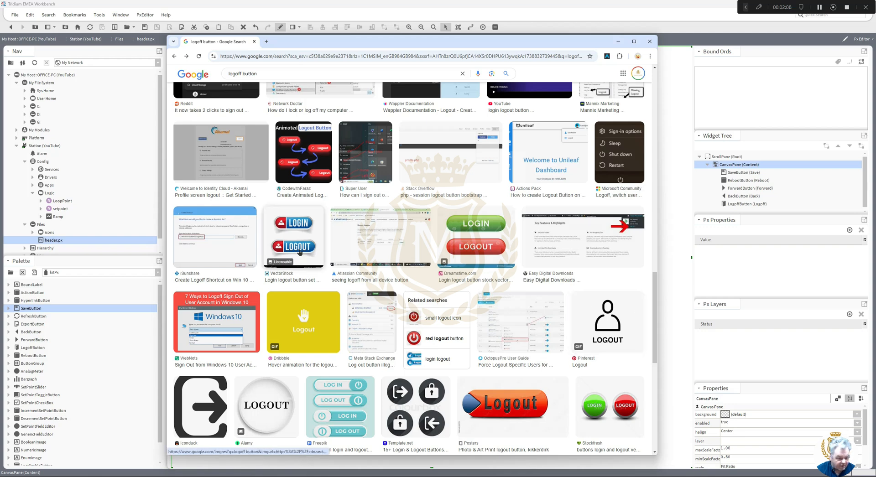
{"action": "left_click", "coordinate": [300, 251]}
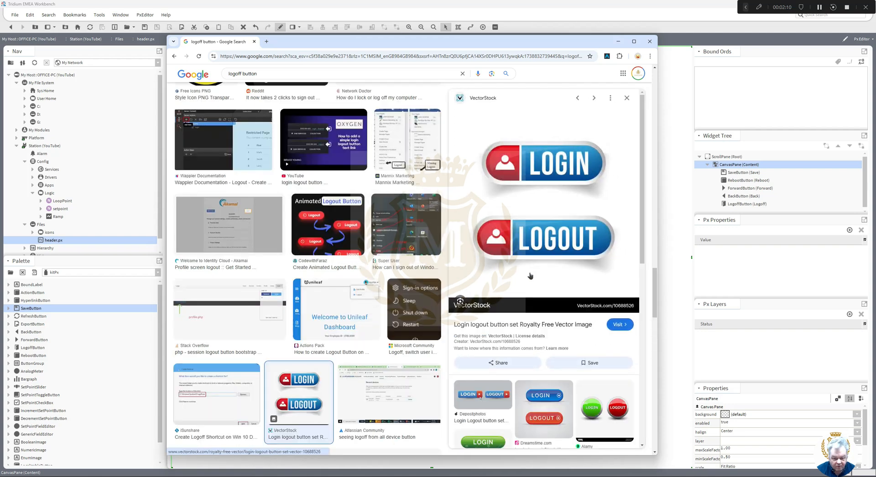
- Snip just the LOGOUT button from the preview with Snipping Tool
{"action": "left_click", "coordinate": [548, 476]}
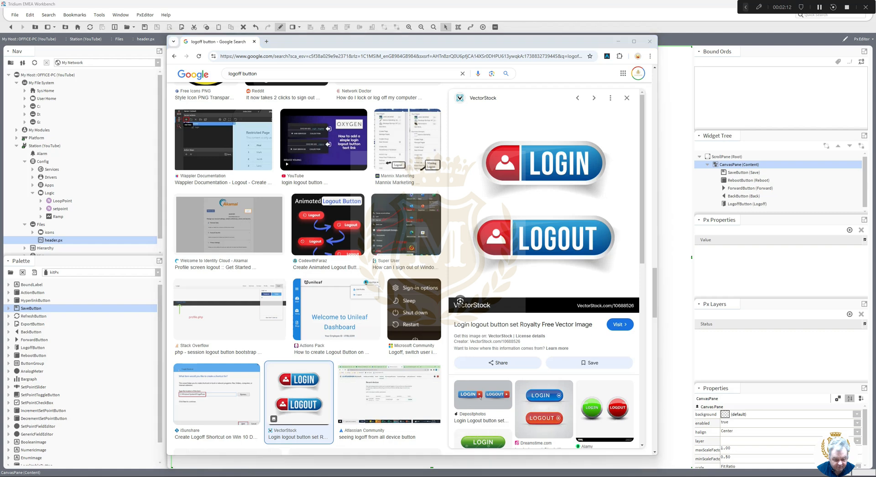
{"action": "left_click", "coordinate": [240, 65]}
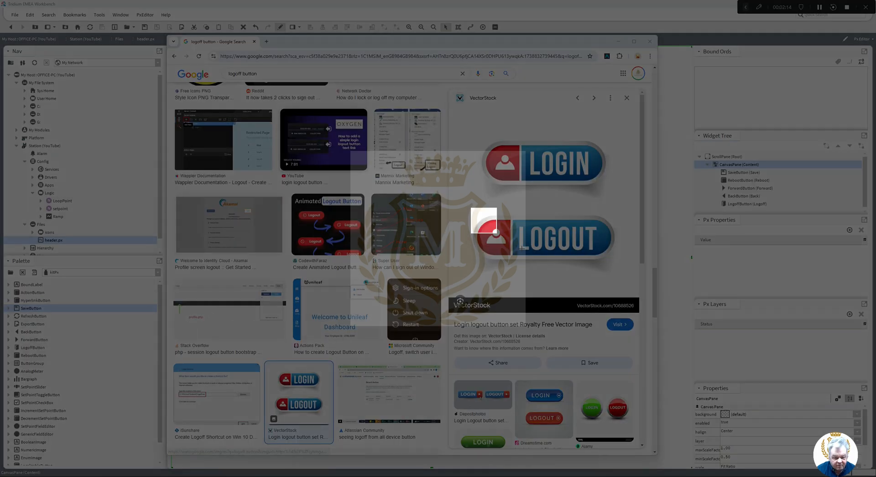
{"action": "left_click_drag", "start_coordinate": [497, 233], "coordinate": [620, 283]}
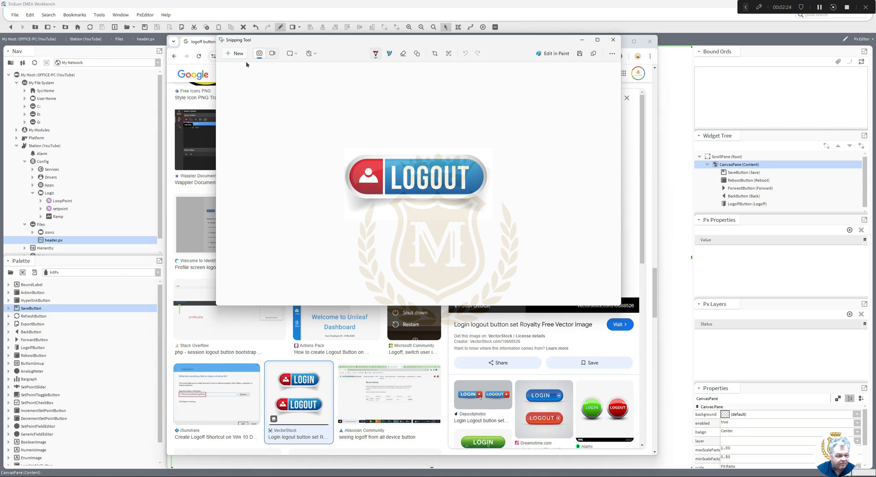
- Save the LOGOUT snip as logout.jpg in Downloads, then close Snipping Tool and minimise Chrome
{"action": "left_click", "coordinate": [580, 54]}
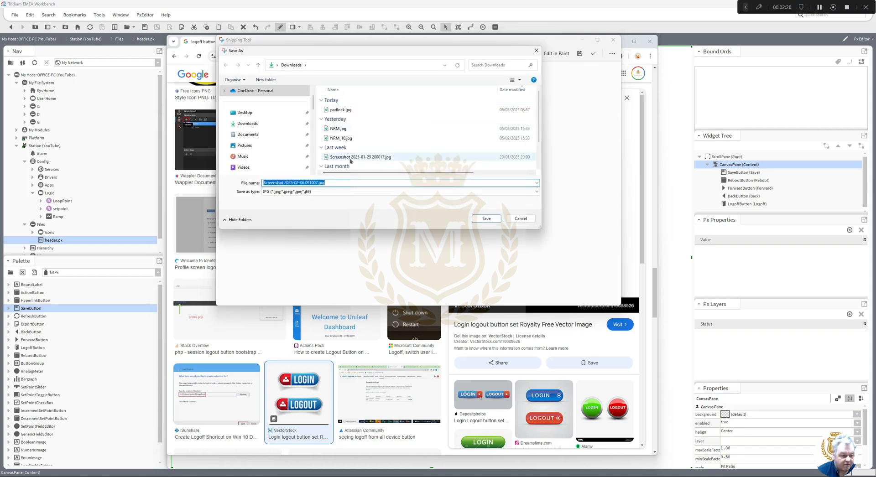
{"action": "left_click_drag", "start_coordinate": [317, 182], "coordinate": [193, 186]}
{"action": "type", "text": "l"}
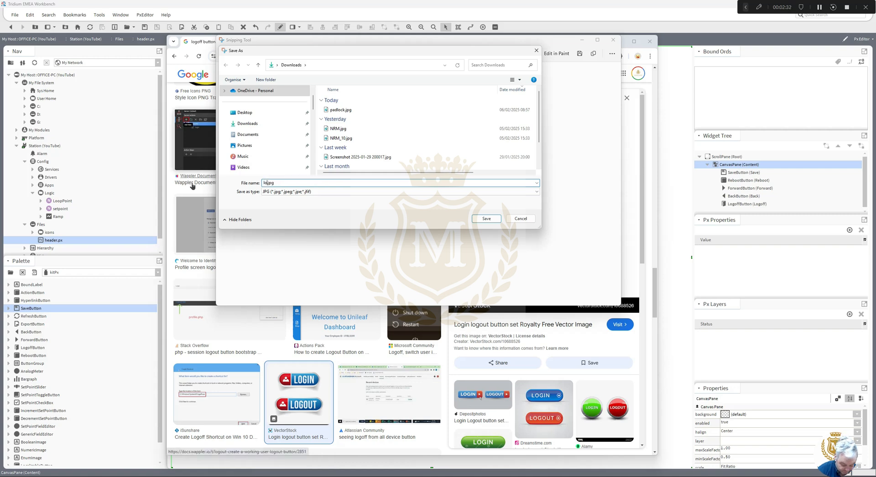
{"action": "type", "text": "ogout"}
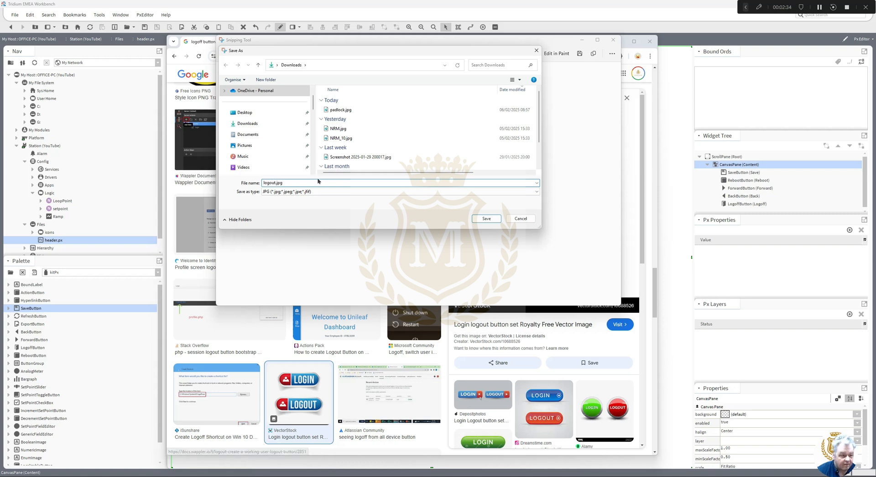
{"action": "left_click", "coordinate": [486, 218]}
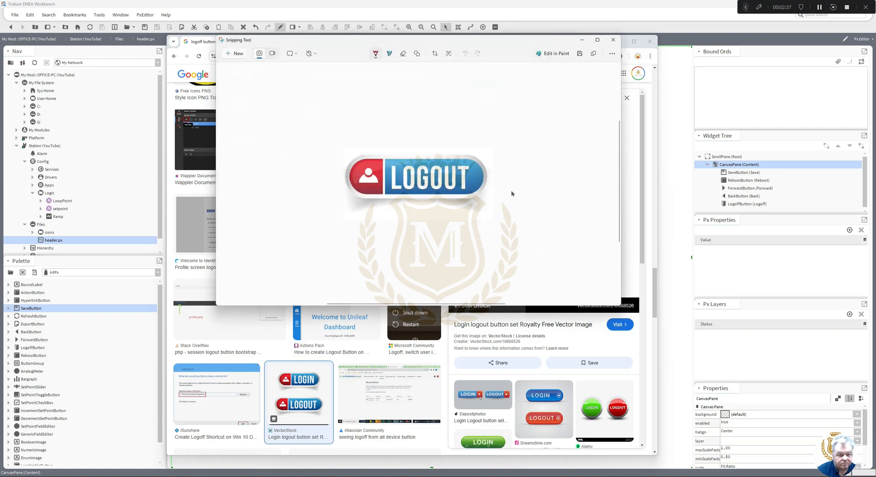
{"action": "left_click", "coordinate": [613, 40]}
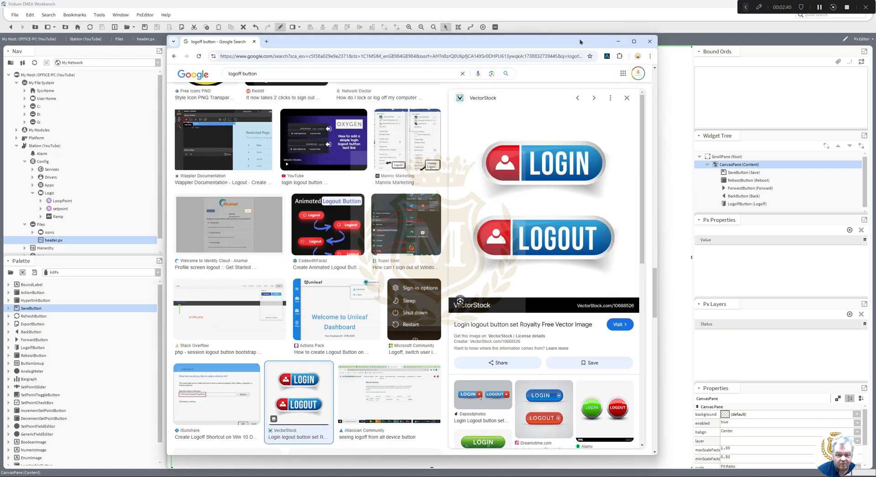
{"action": "left_click", "coordinate": [618, 41]}
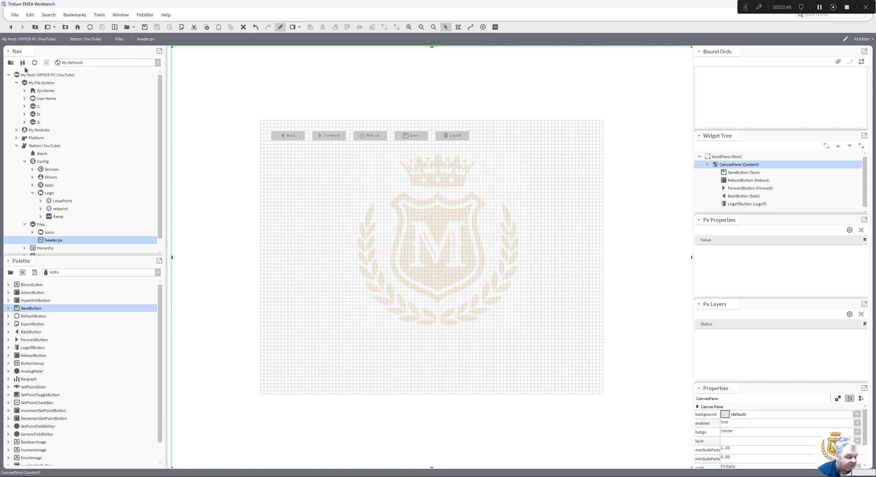
- Browse the Nav tree to the C: drive's Downloads folder, saving header.px changes when prompted
{"action": "left_click", "coordinate": [25, 106]}
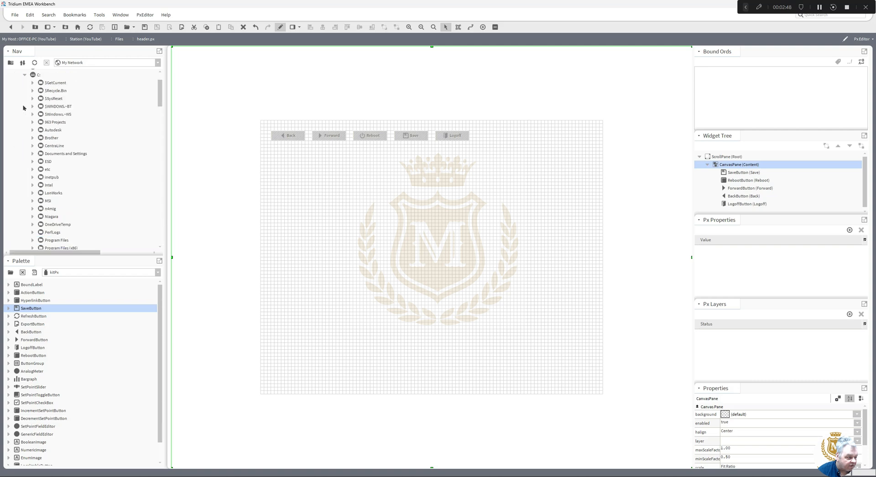
{"action": "left_click_drag", "start_coordinate": [156, 97], "coordinate": [165, 145]}
{"action": "double_click", "coordinate": [72, 171]}
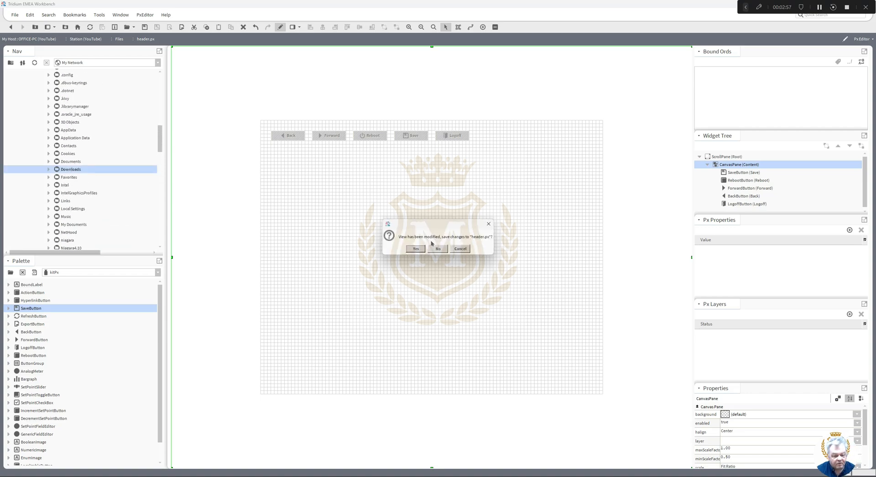
{"action": "left_click", "coordinate": [417, 250]}
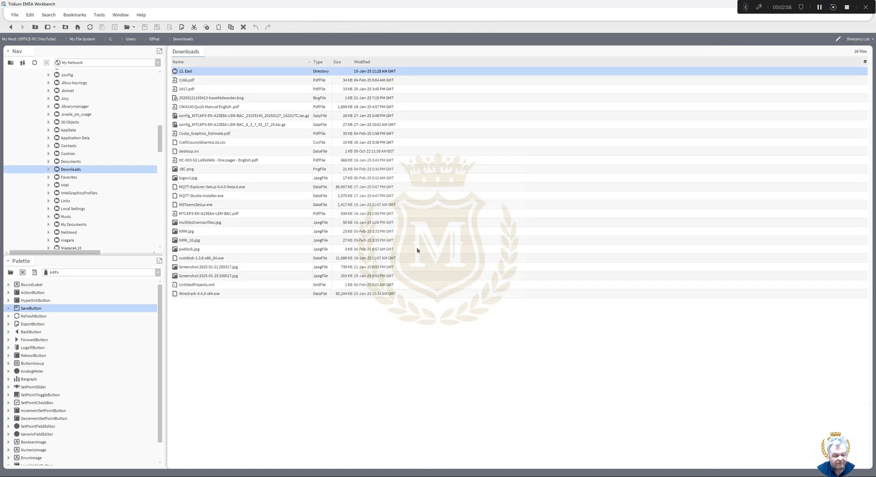
- Sort Downloads by Modified, newest first, and copy logout.jpg
{"action": "left_click", "coordinate": [360, 63]}
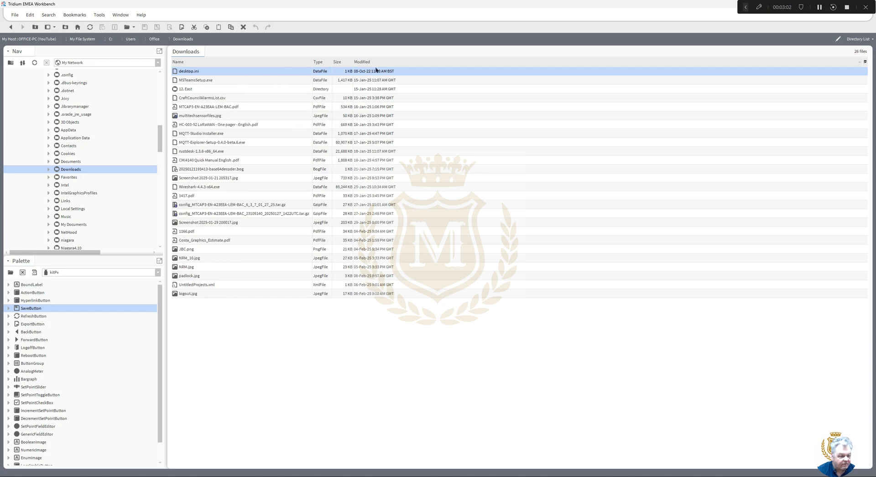
{"action": "left_click", "coordinate": [362, 62]}
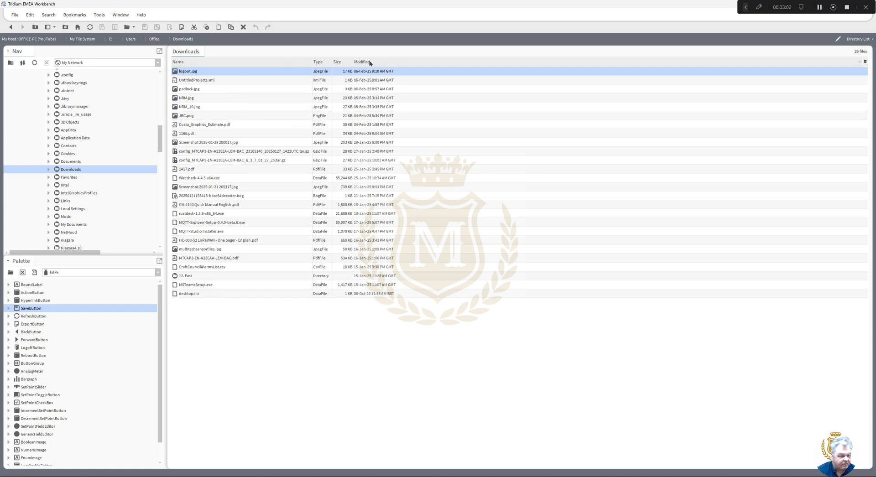
{"action": "right_click", "coordinate": [186, 75]}
{"action": "key", "text": "Escape"}
- Paste logout.jpg into the station's icons folder and reopen header.px
{"action": "left_click_drag", "start_coordinate": [160, 134], "coordinate": [156, 227]}
{"action": "left_click", "coordinate": [48, 218]}
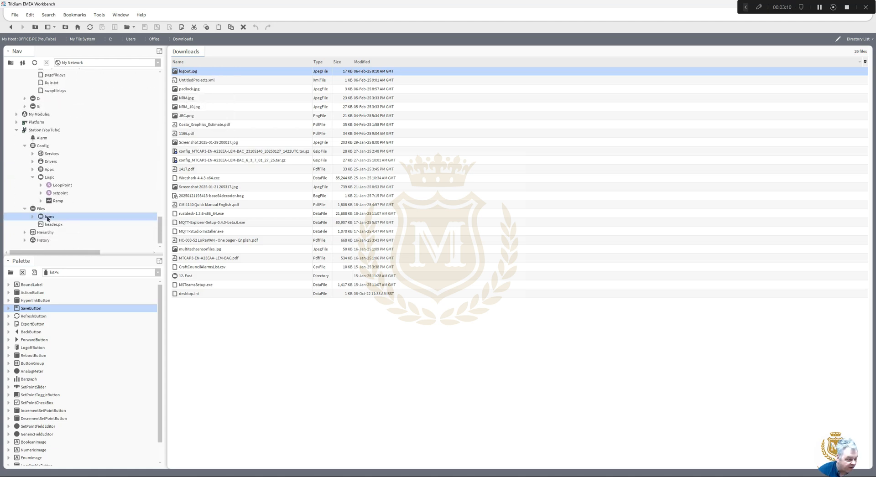
{"action": "right_click", "coordinate": [48, 217]}
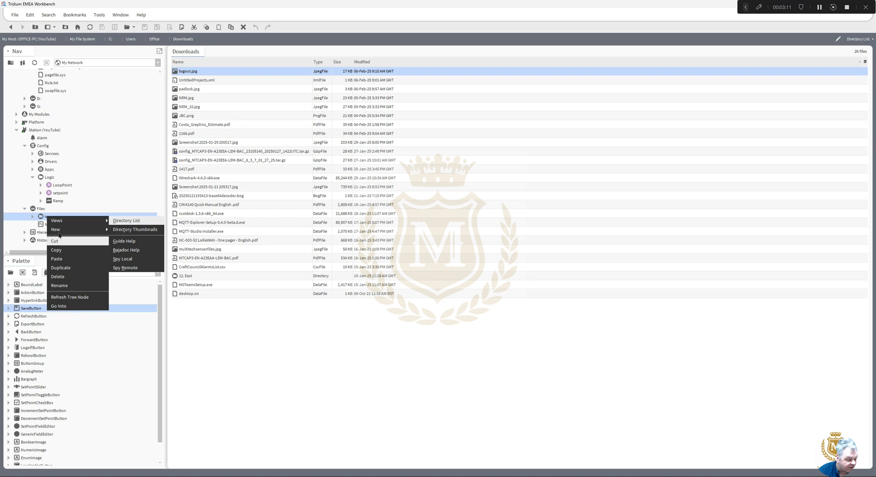
{"action": "left_click", "coordinate": [61, 257]}
{"action": "double_click", "coordinate": [53, 224]}
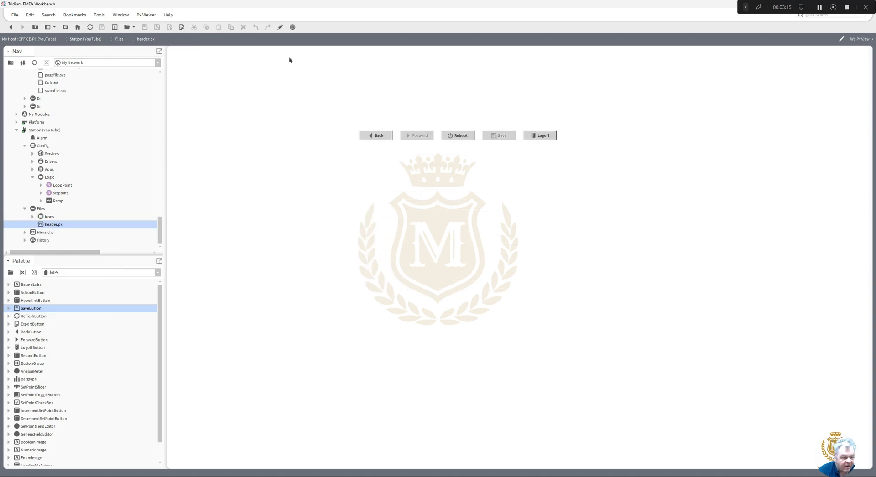
- Set the Logoff button's image to file:^icons/logout.jpg and its buttonStyle to None
{"action": "left_click", "coordinate": [281, 27]}
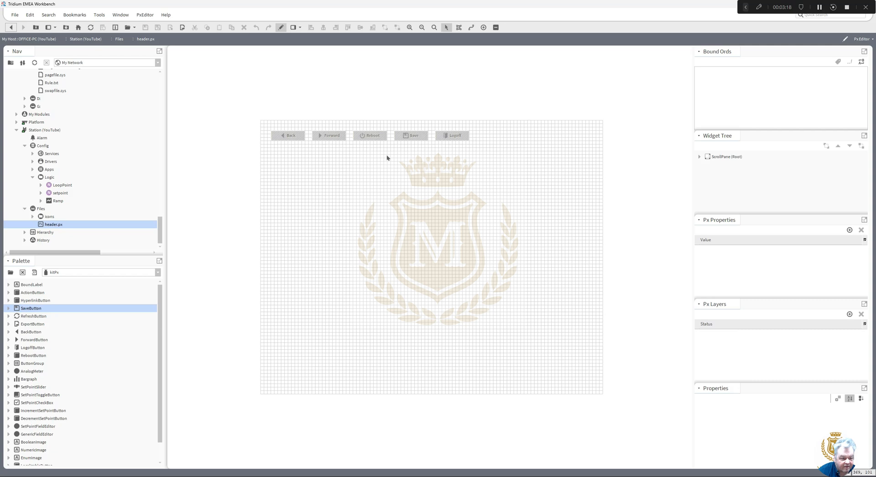
{"action": "left_click", "coordinate": [455, 139]}
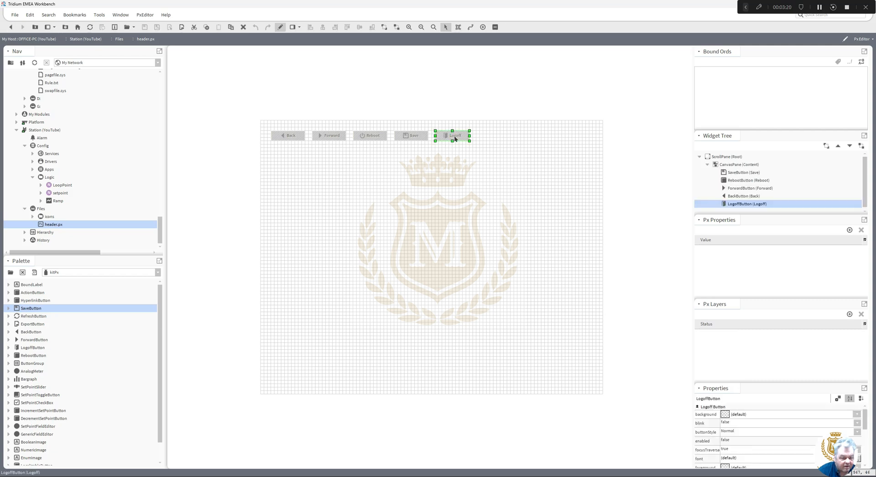
{"action": "double_click", "coordinate": [455, 139]}
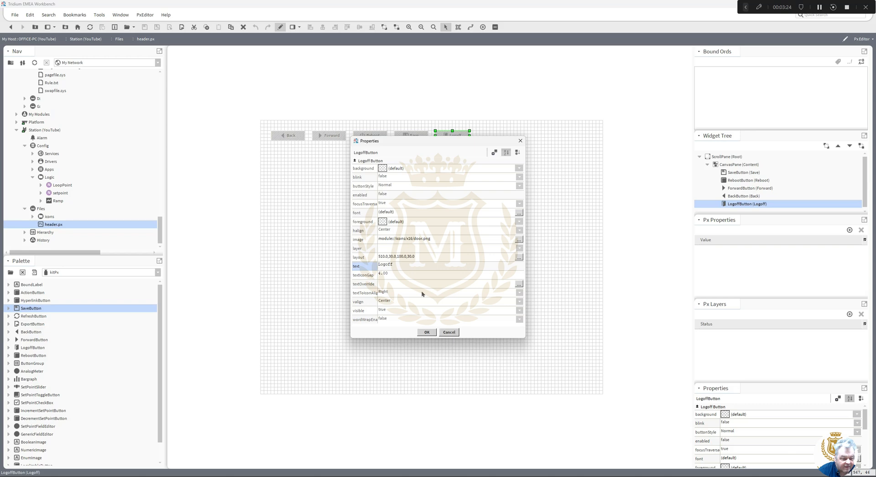
{"action": "left_click", "coordinate": [519, 240]}
{"action": "left_click", "coordinate": [512, 238]}
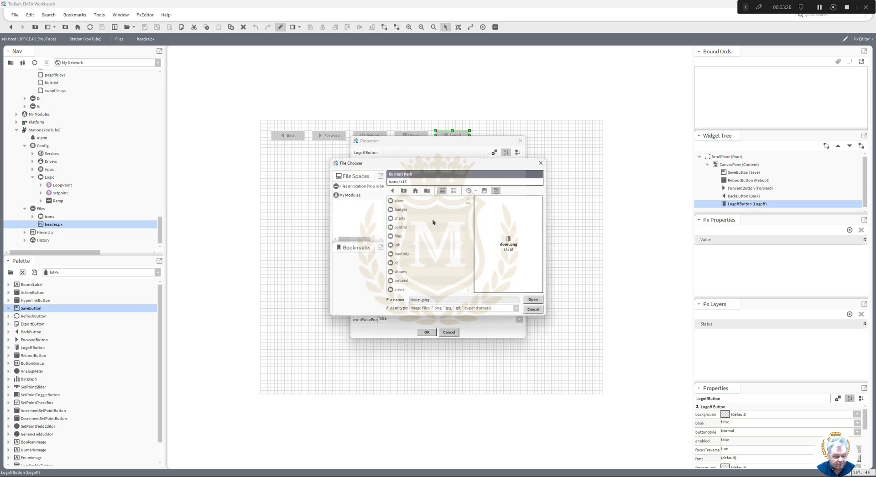
{"action": "left_click", "coordinate": [366, 186]}
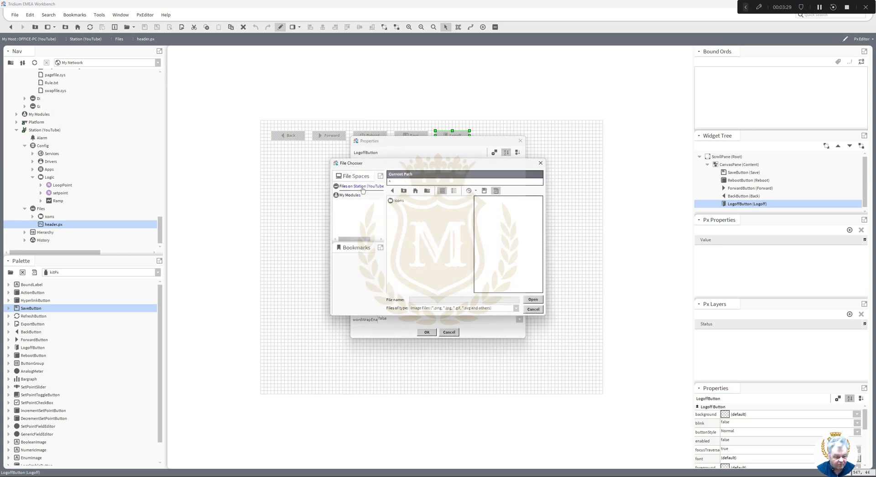
{"action": "double_click", "coordinate": [399, 202]}
{"action": "left_click", "coordinate": [401, 201]}
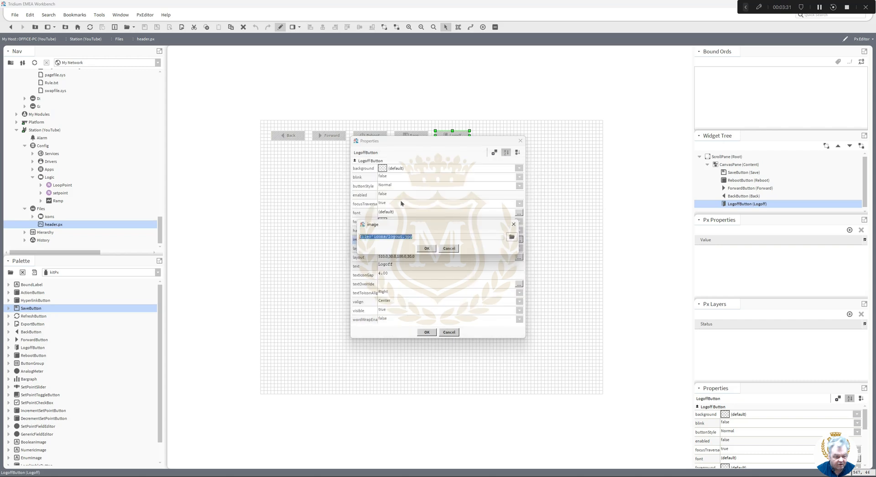
{"action": "left_click", "coordinate": [427, 248]}
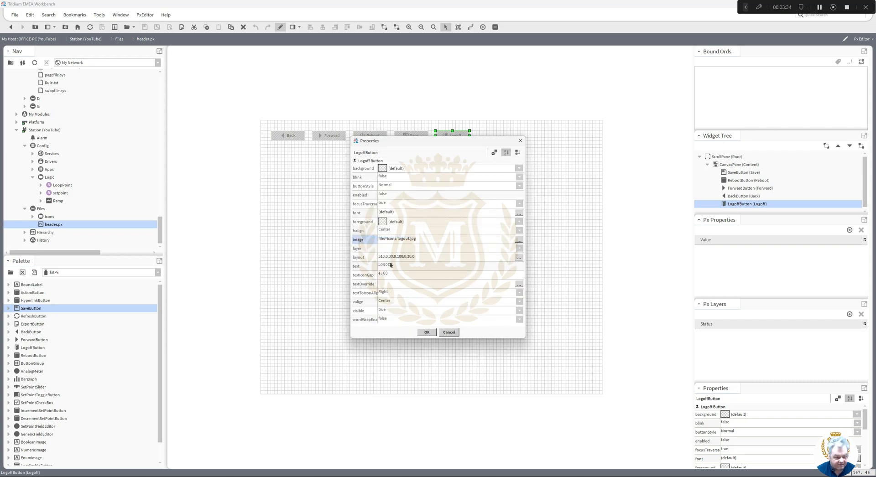
{"action": "left_click", "coordinate": [385, 186]}
{"action": "left_click", "coordinate": [385, 196]}
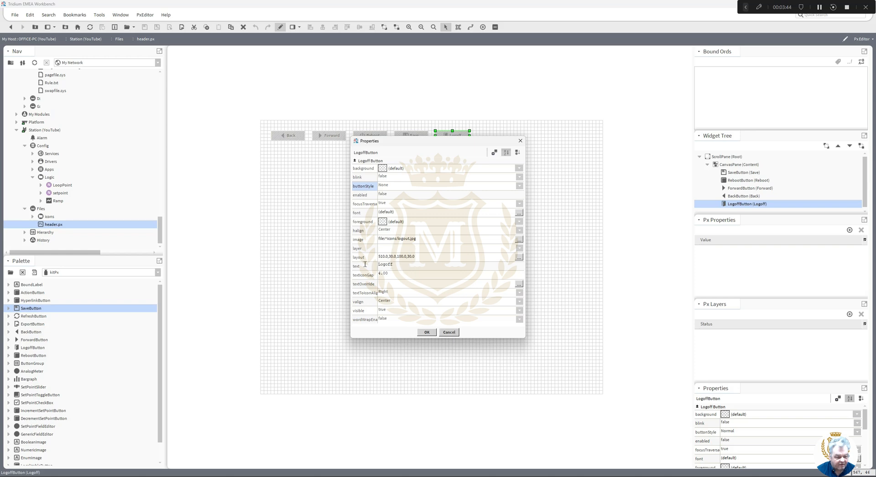
{"action": "left_click", "coordinate": [427, 333]}
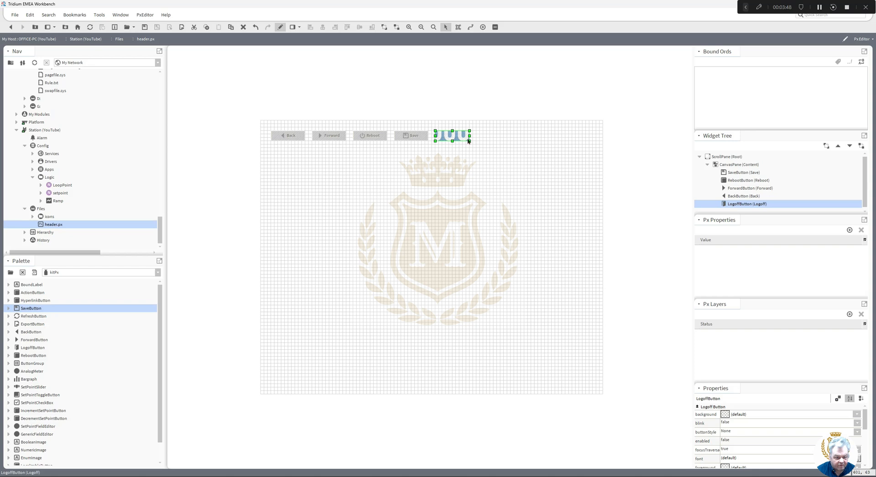
- Enlarge the Logoff button so the LOGOUT image shows, shifting it down and left
{"action": "left_click_drag", "start_coordinate": [469, 135], "coordinate": [558, 136]}
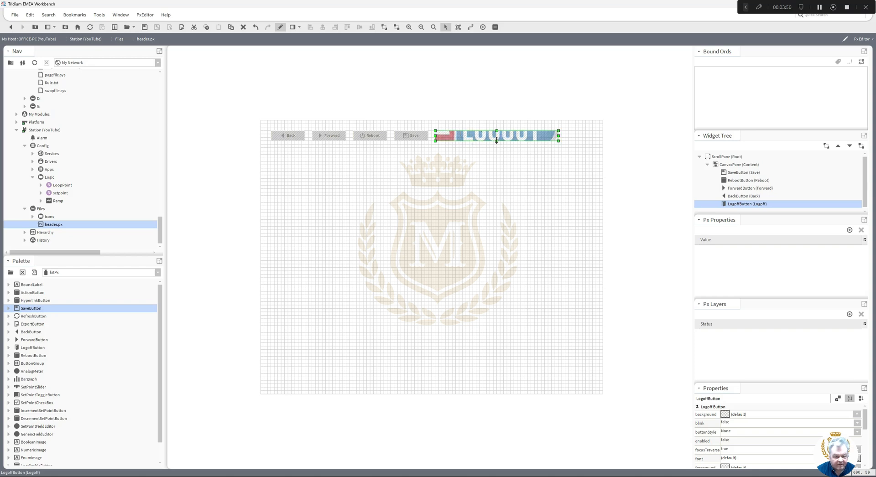
{"action": "left_click_drag", "start_coordinate": [497, 140], "coordinate": [488, 212]}
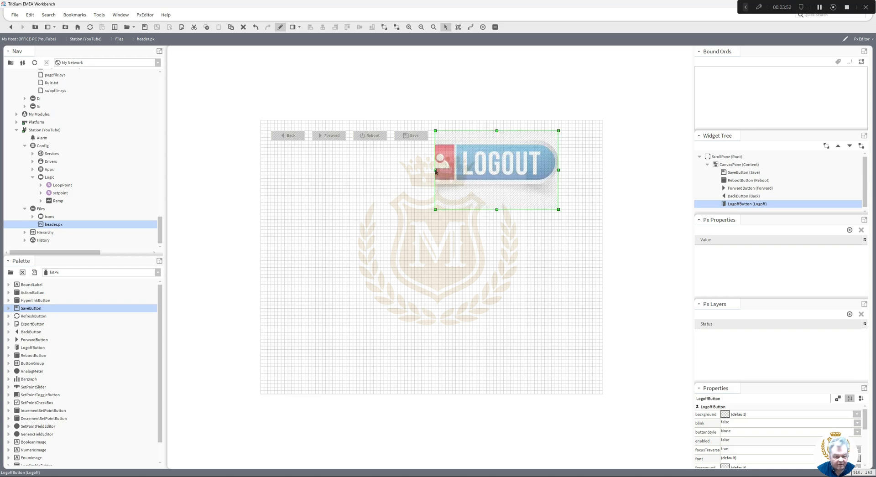
{"action": "left_click_drag", "start_coordinate": [435, 171], "coordinate": [301, 170]}
{"action": "left_click_drag", "start_coordinate": [413, 172], "coordinate": [381, 199]}
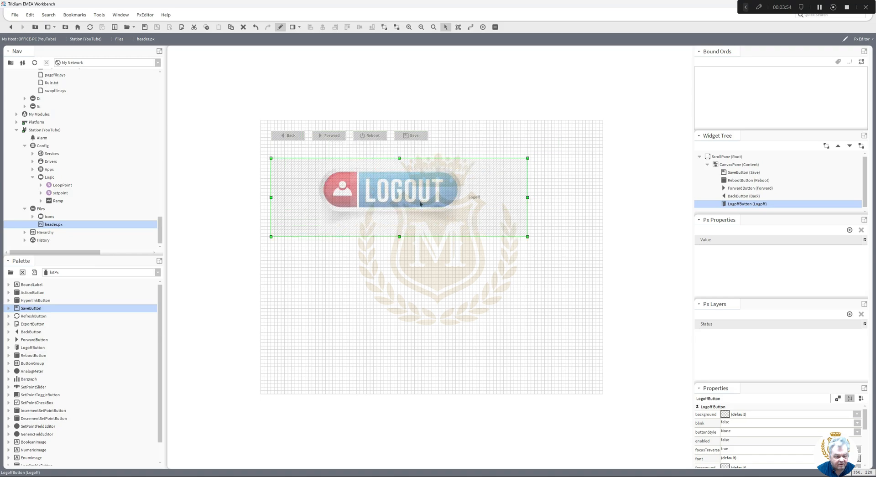
- Set the Logoff button's font size to 0pt to hide its text caption
{"action": "double_click", "coordinate": [477, 202]}
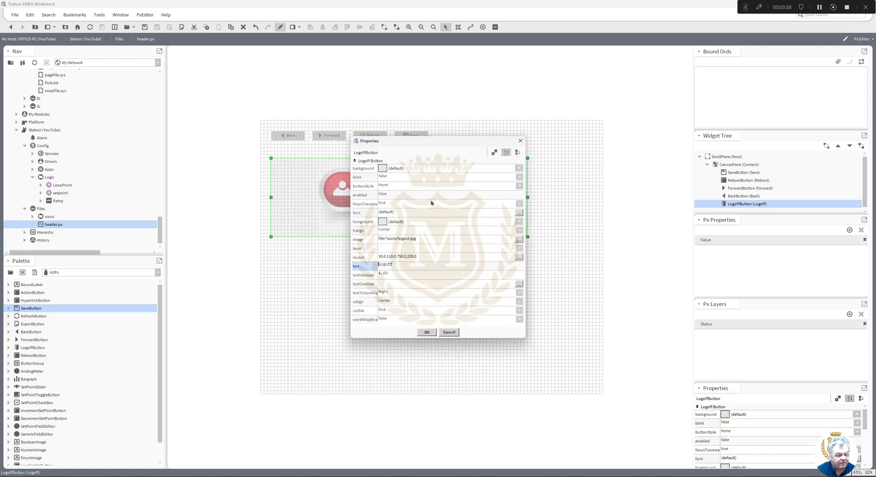
{"action": "left_click", "coordinate": [380, 212]}
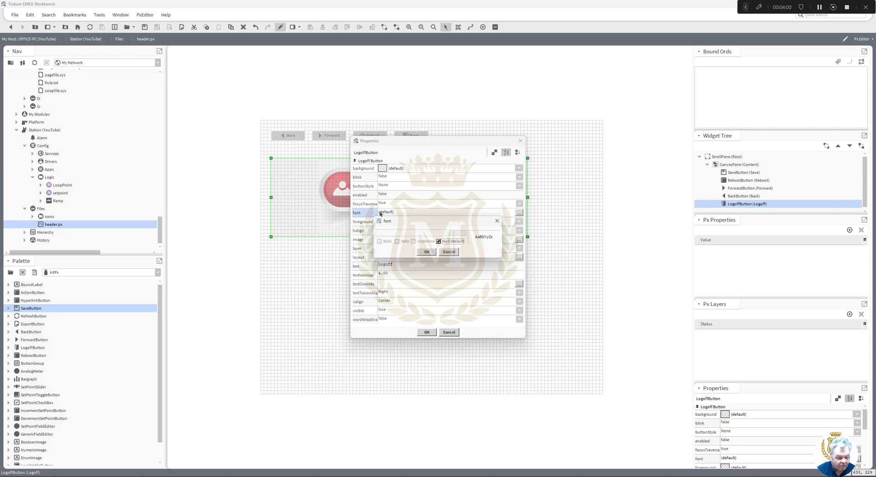
{"action": "left_click", "coordinate": [439, 242]}
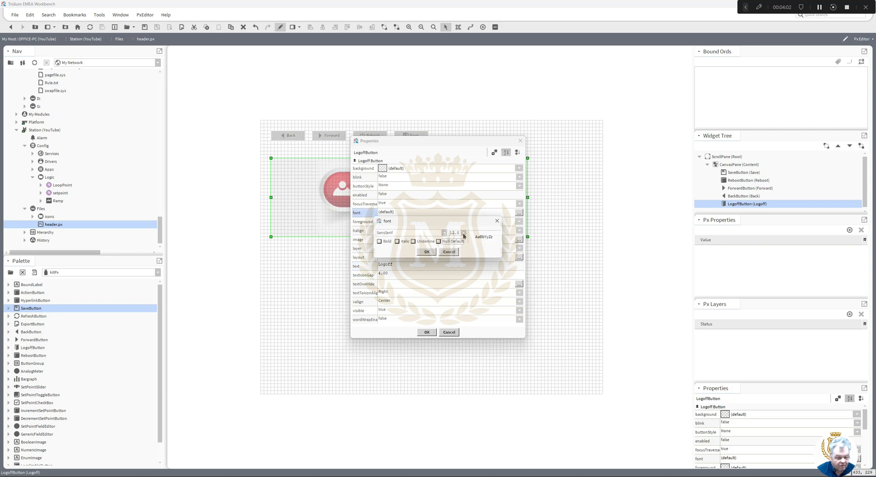
{"action": "left_click", "coordinate": [463, 233]}
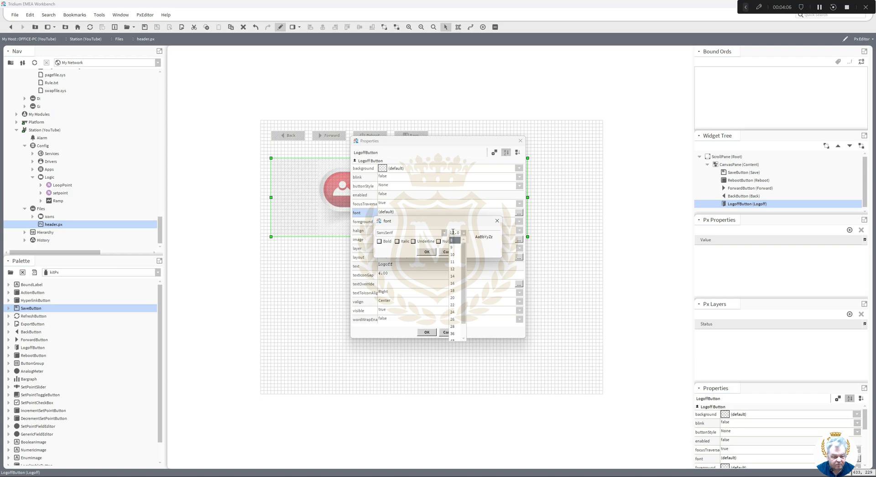
{"action": "left_click", "coordinate": [451, 239]}
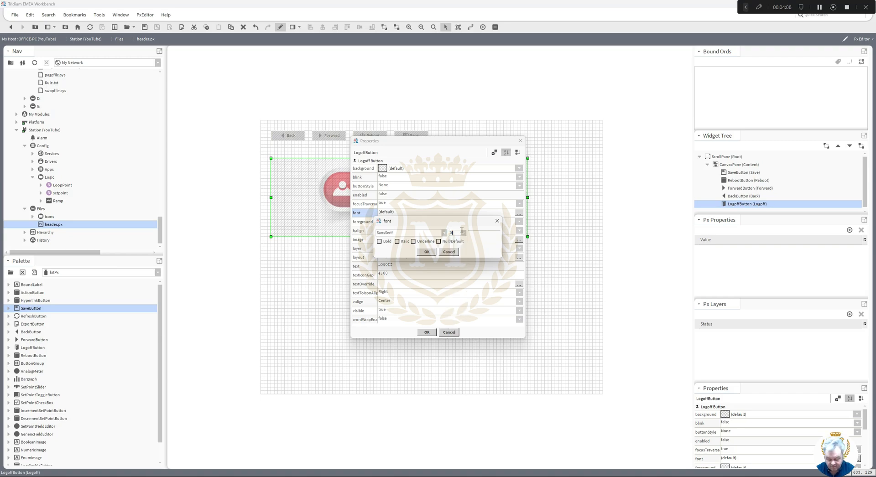
{"action": "left_click", "coordinate": [425, 251]}
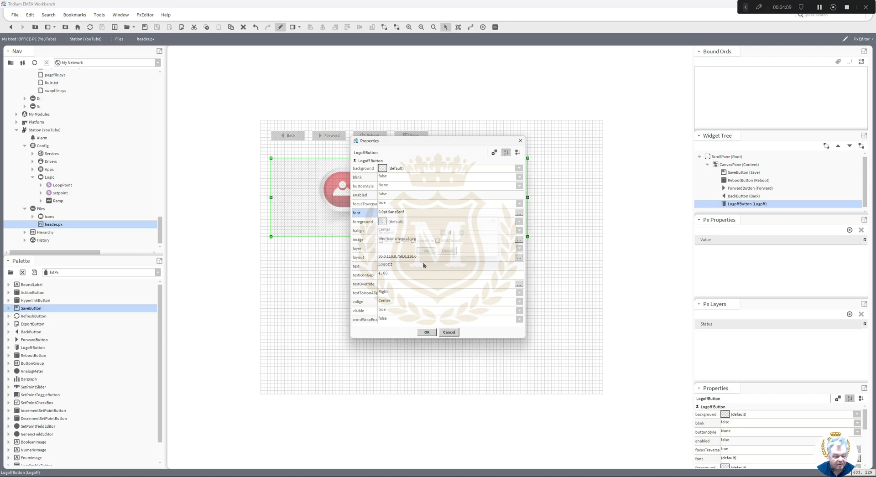
{"action": "left_click", "coordinate": [425, 332]}
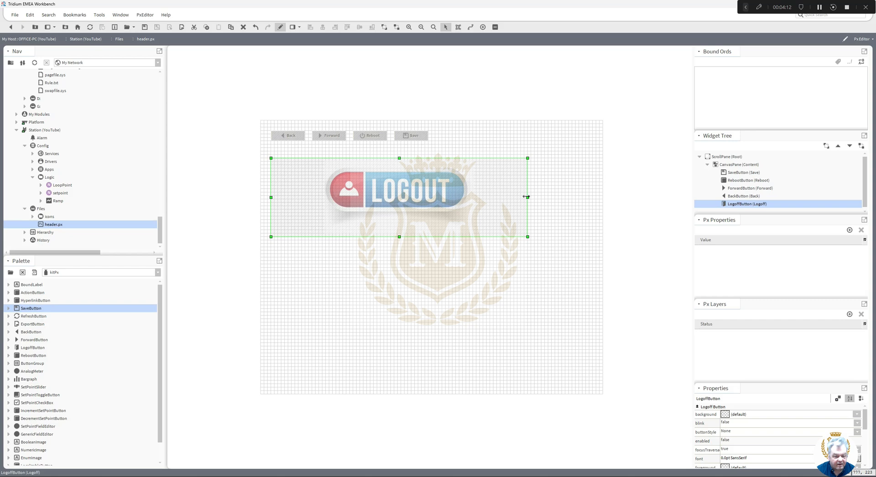
- Trim the button to fit the LOGOUT image, place it beside Save, and preview the page
{"action": "left_click_drag", "start_coordinate": [526, 197], "coordinate": [425, 198]}
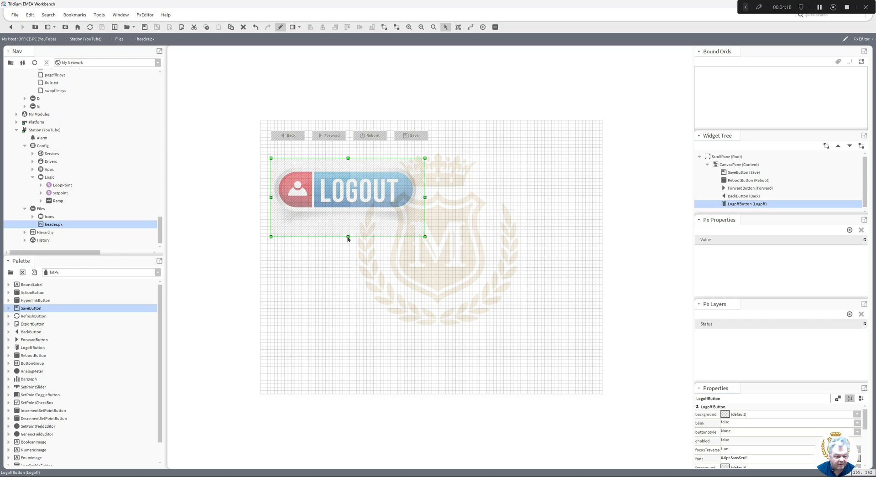
{"action": "left_click_drag", "start_coordinate": [348, 236], "coordinate": [347, 229]}
{"action": "left_click_drag", "start_coordinate": [340, 197], "coordinate": [504, 161]}
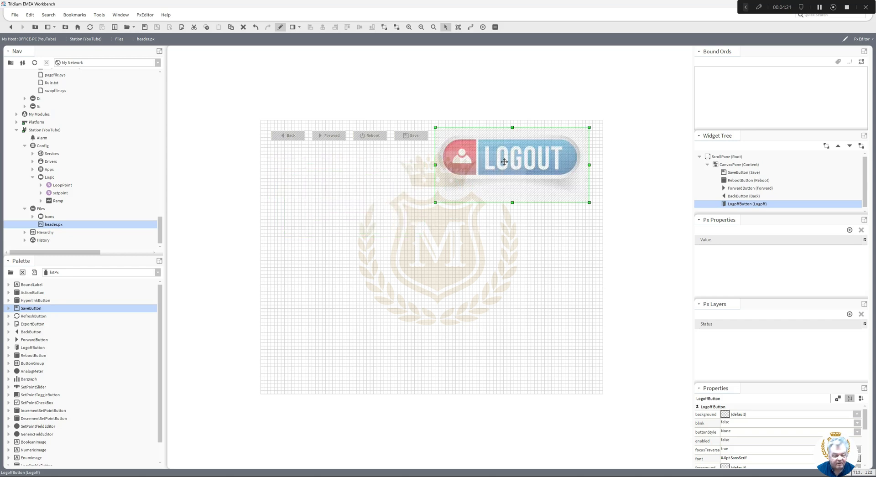
{"action": "left_click", "coordinate": [499, 220]}
{"action": "left_click", "coordinate": [280, 27]}
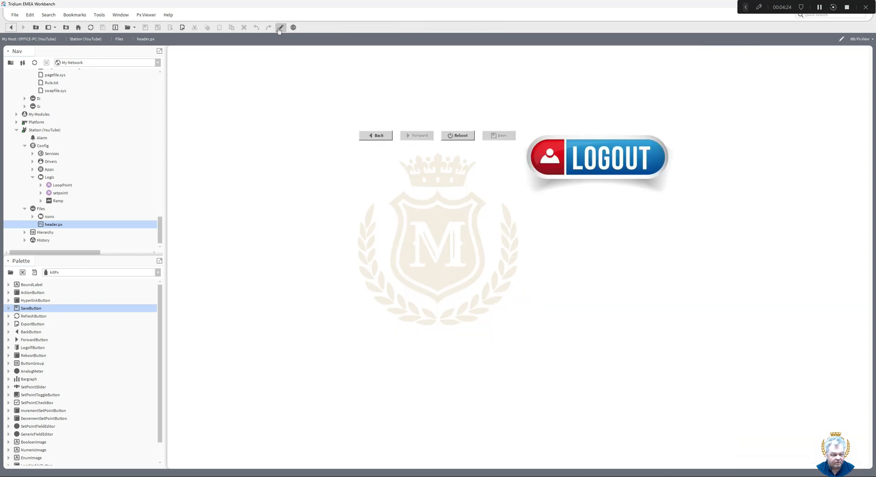
- Test the LOGOUT button, then reconnect and log back into the YouTube station
{"action": "left_click", "coordinate": [595, 161]}
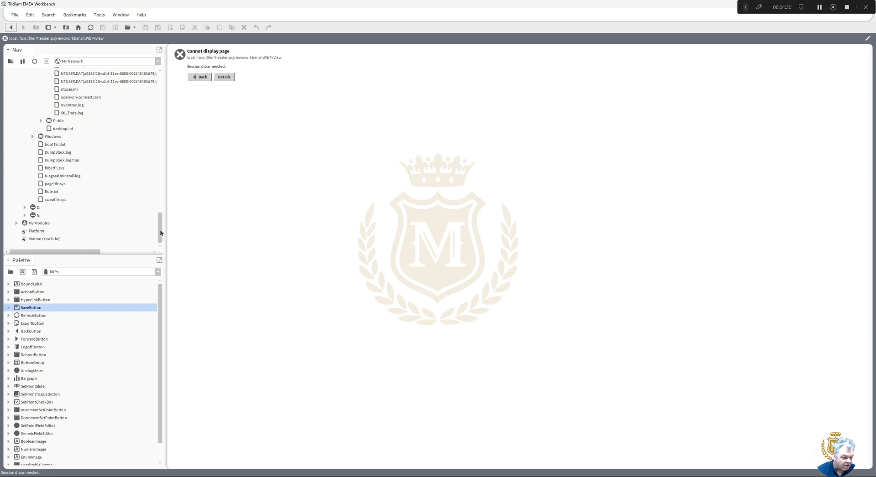
{"action": "double_click", "coordinate": [44, 239]}
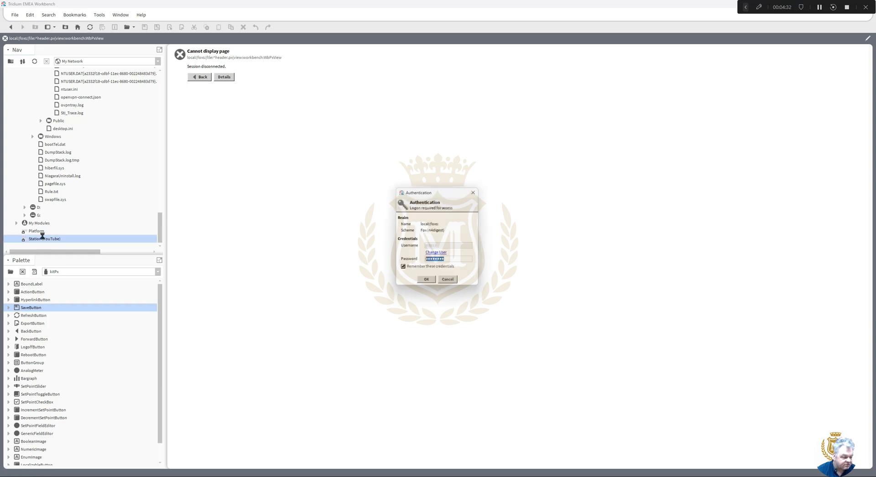
{"action": "left_click", "coordinate": [436, 282]}
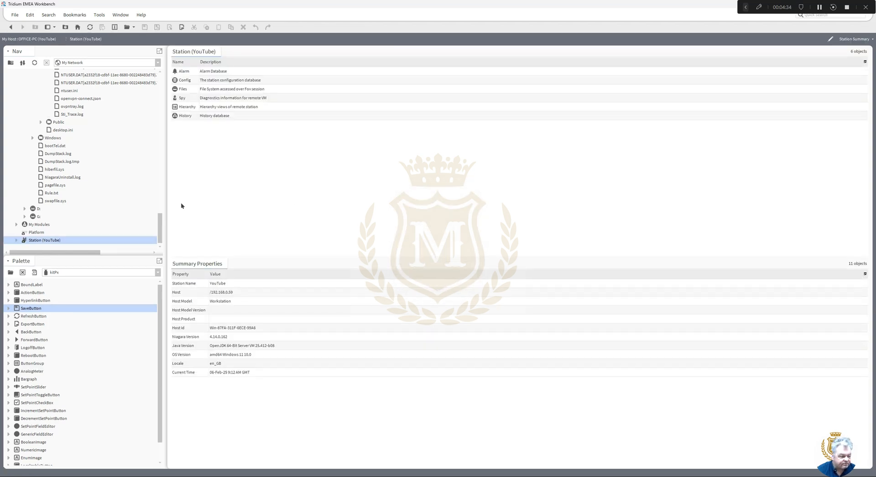
- Reopen header.px from the station's Files in the viewer, then bring Chrome's image results forward
{"action": "left_click", "coordinate": [16, 241]}
{"action": "left_click_drag", "start_coordinate": [46, 255], "coordinate": [55, 408]}
{"action": "left_click", "coordinate": [24, 375]}
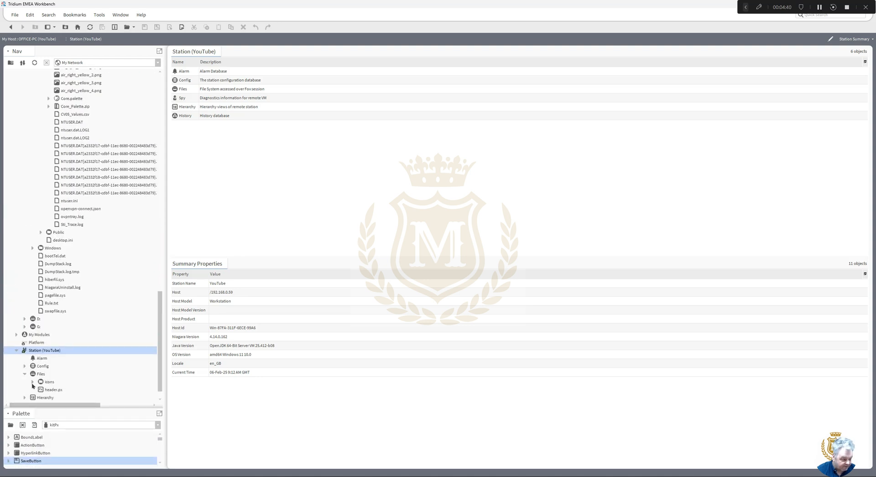
{"action": "double_click", "coordinate": [51, 390]}
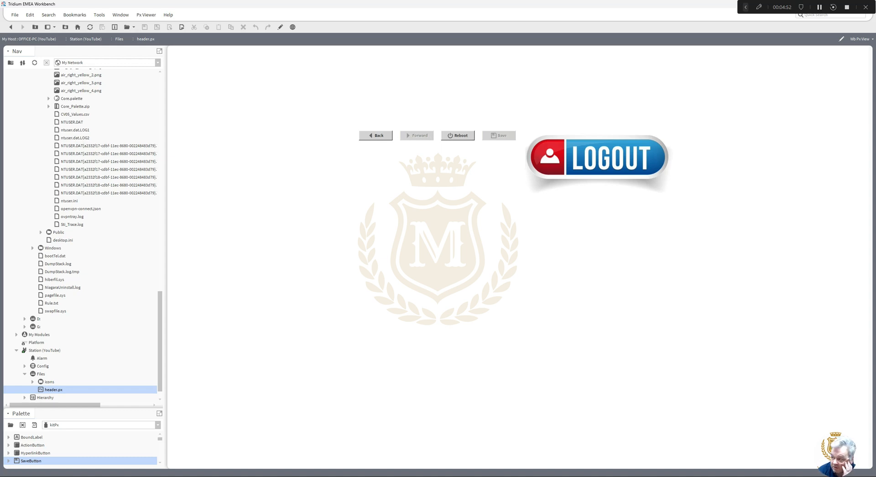
{"action": "left_click_drag", "start_coordinate": [875, 76], "coordinate": [398, 44]}
- Replace 'logoff' with 'back' in the Google image search query and run the search
{"action": "left_click", "coordinate": [292, 74]}
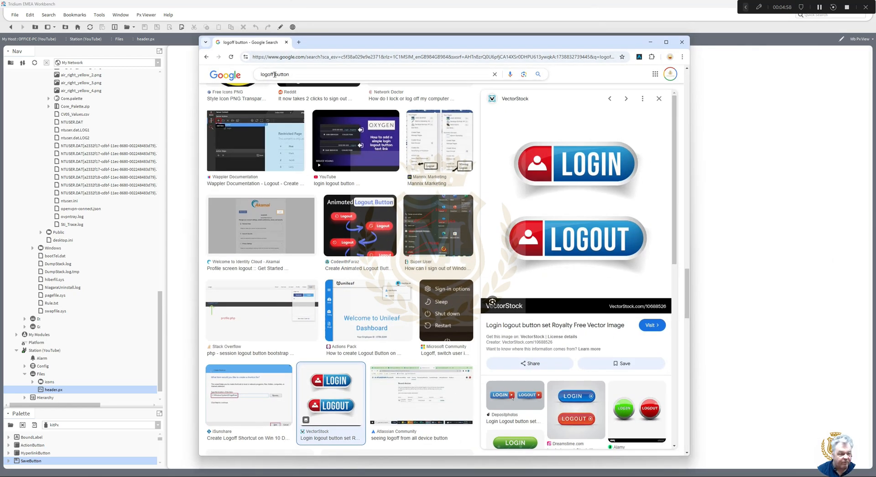
{"action": "double_click", "coordinate": [272, 74]}
{"action": "type", "text": "back"}
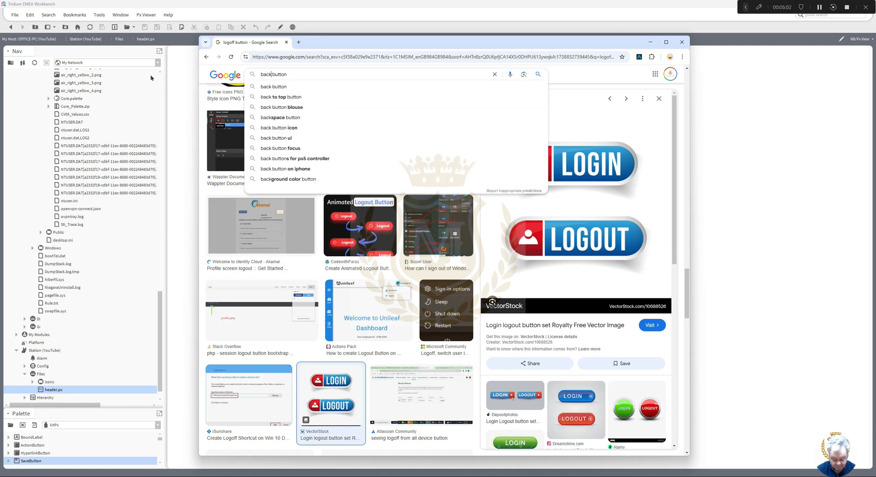
{"action": "key", "text": "Return"}
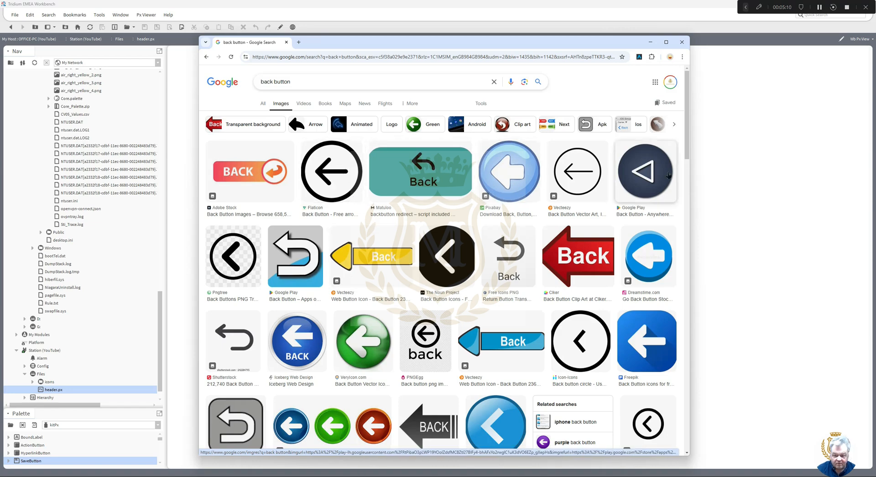
{"action": "mouse_move", "coordinate": [688, 155]}
{"action": "left_mouse_down"}
{"action": "mouse_move", "coordinate": [688, 221]}
{"action": "mouse_move", "coordinate": [688, 151]}
{"action": "left_mouse_up"}
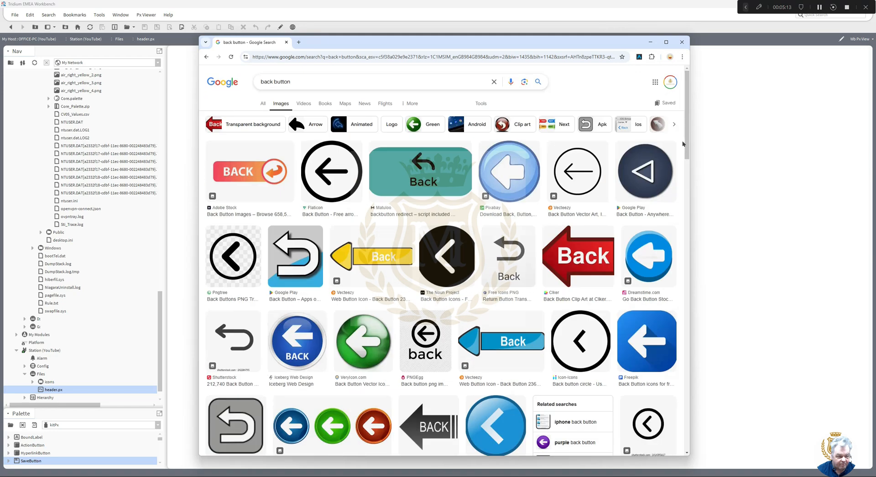
- Refine the search to 'back button free' and open Pngtree's circular back-arrow result in a new tab
{"action": "left_click", "coordinate": [306, 84]}
{"action": "type", "text": "free"}
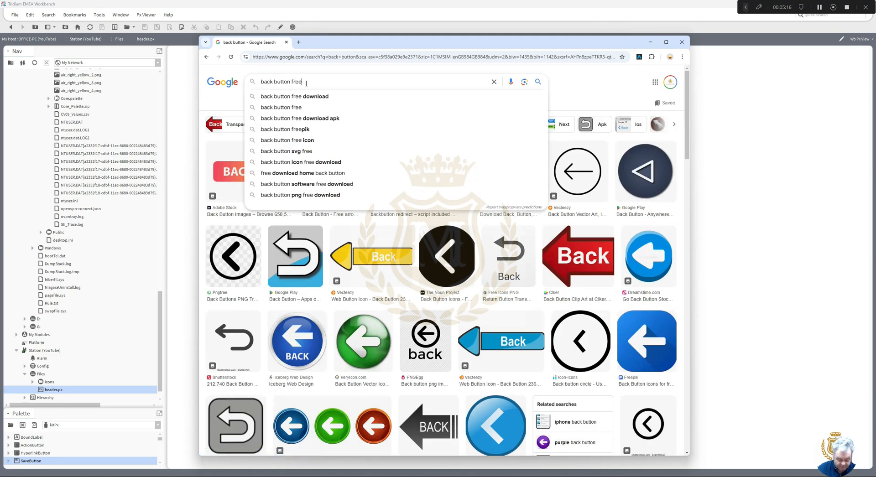
{"action": "key", "text": "Return"}
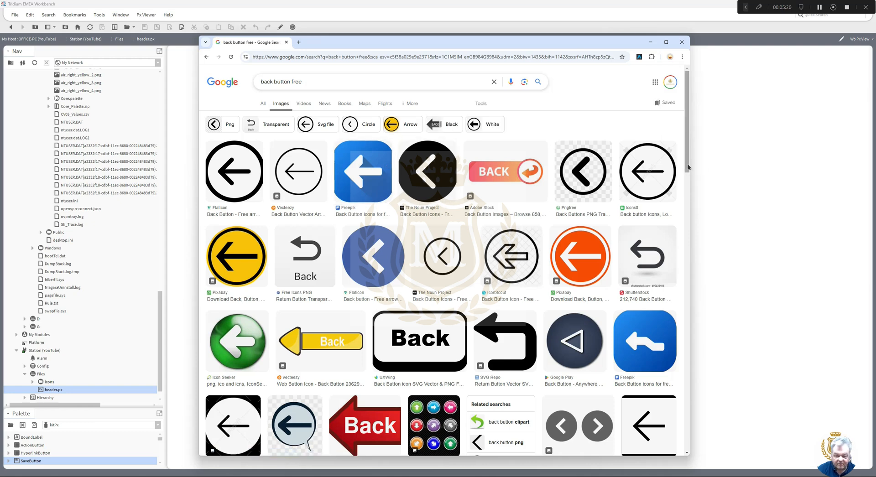
{"action": "scroll", "coordinate": [687, 167], "scroll_direction": "down", "scroll_amount": 1}
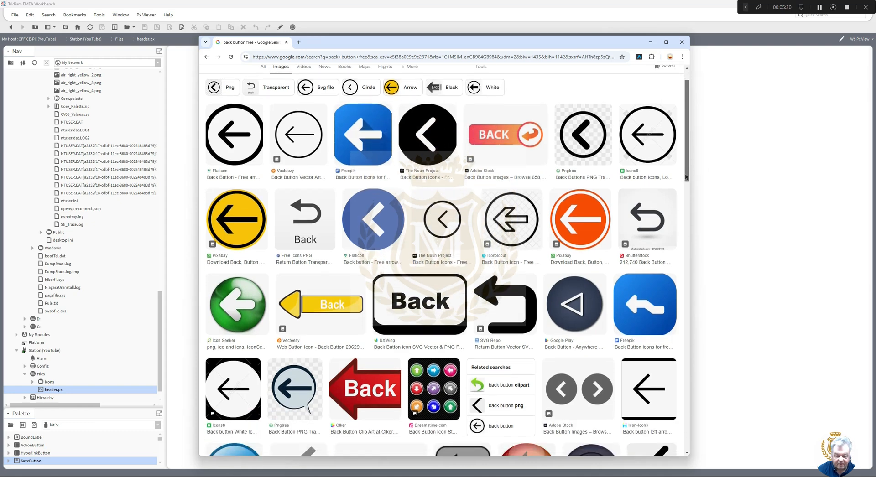
{"action": "left_click", "coordinate": [582, 147]}
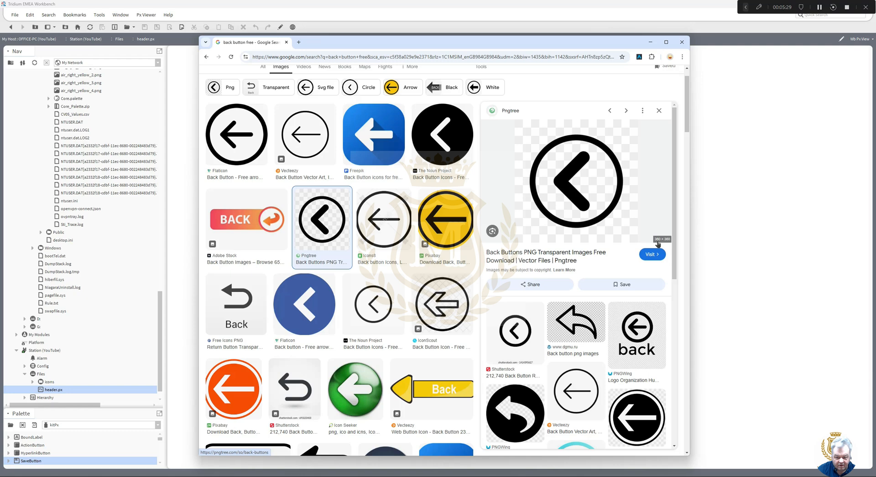
{"action": "left_click", "coordinate": [579, 203]}
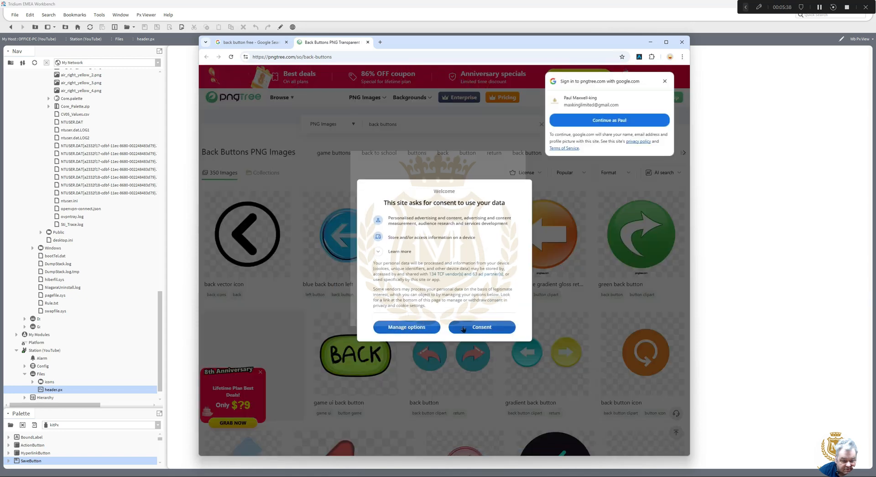
- Accept Pngtree's consent, close the Google sign-in and sign-up pop-ups, and launch Snipping Tool
{"action": "left_click", "coordinate": [479, 330]}
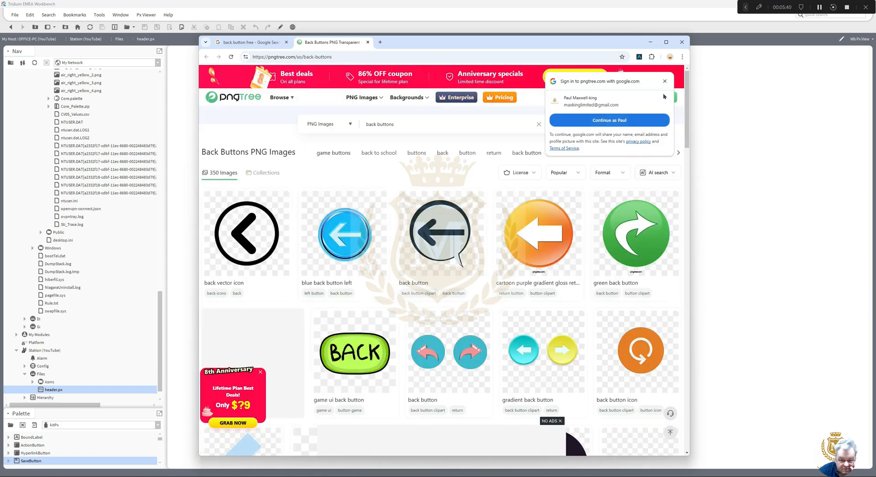
{"action": "left_click", "coordinate": [616, 121]}
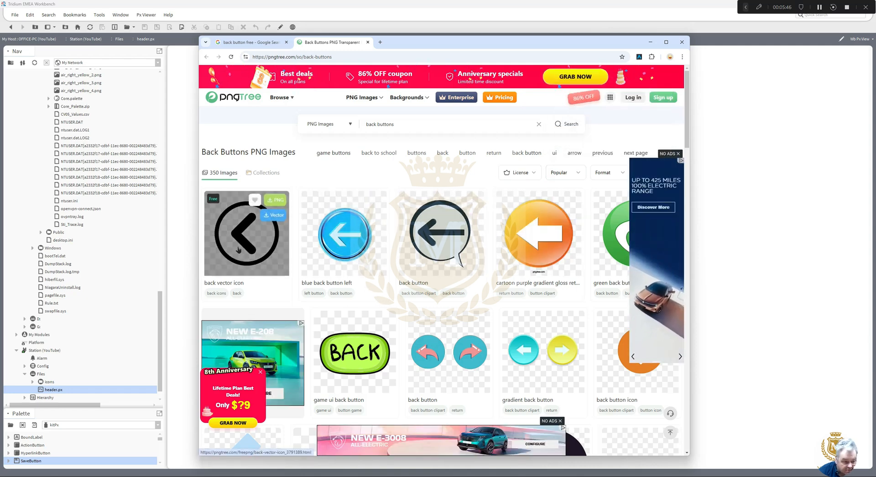
{"action": "left_click", "coordinate": [279, 201]}
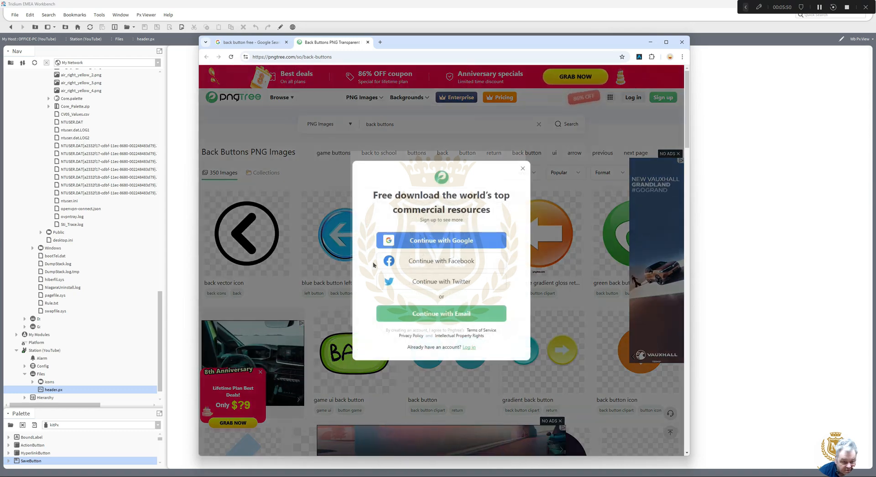
{"action": "left_click", "coordinate": [522, 169]}
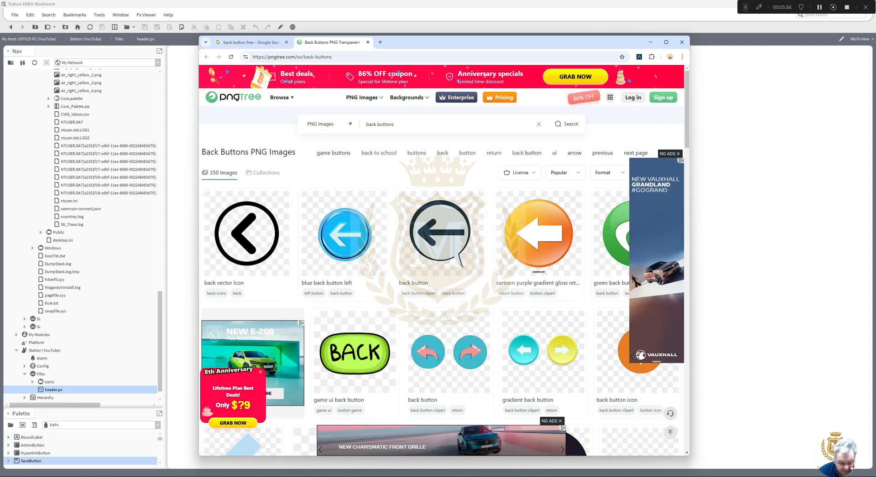
{"action": "left_click", "coordinate": [492, 476]}
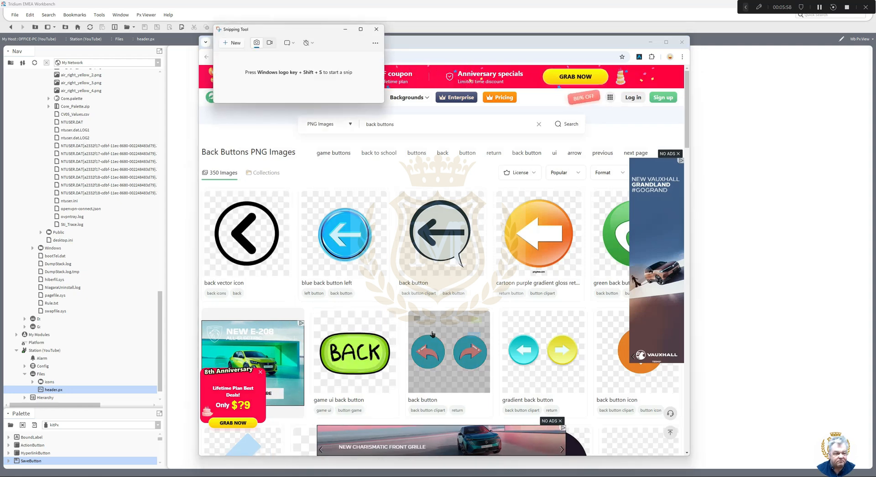
- Snip the black circular back-arrow icon and save it as back.jpg in Downloads
{"action": "left_click", "coordinate": [232, 43]}
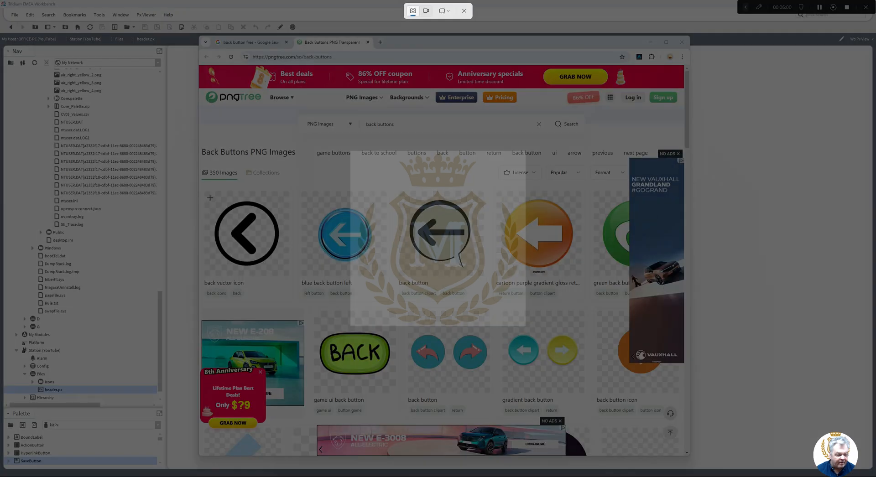
{"action": "left_click_drag", "start_coordinate": [210, 197], "coordinate": [286, 272]}
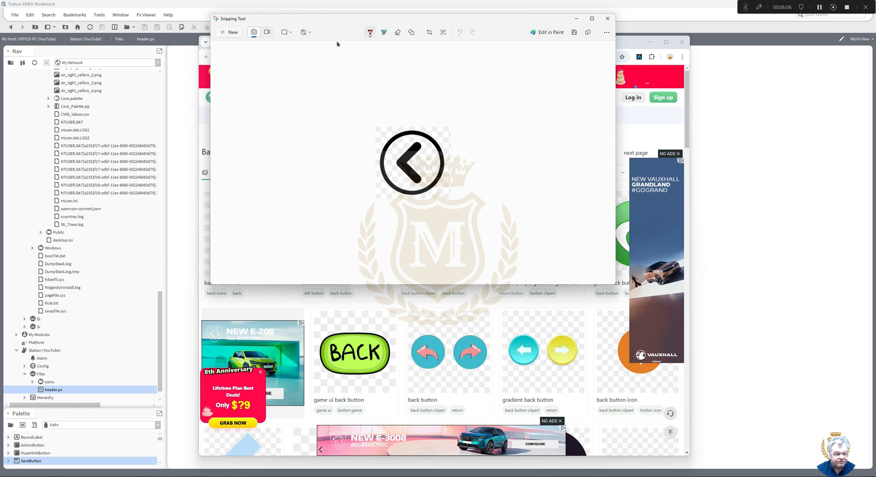
{"action": "left_click", "coordinate": [574, 32]}
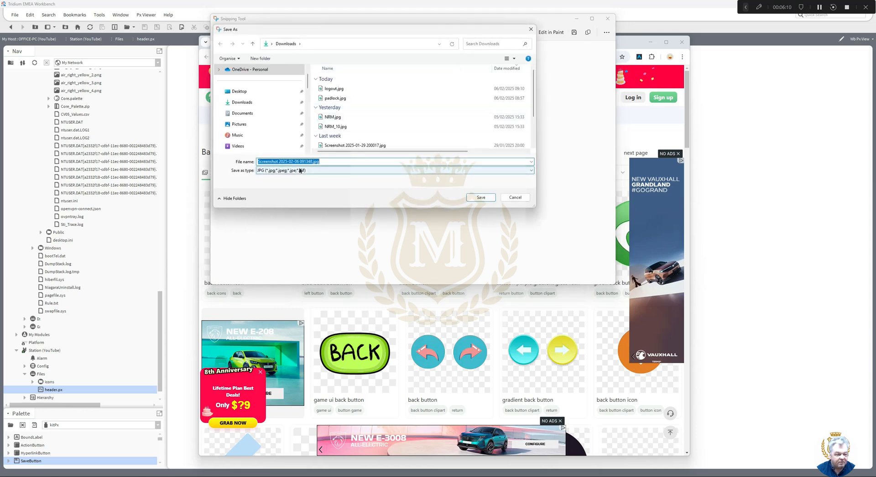
{"action": "left_click_drag", "start_coordinate": [311, 161], "coordinate": [224, 161]}
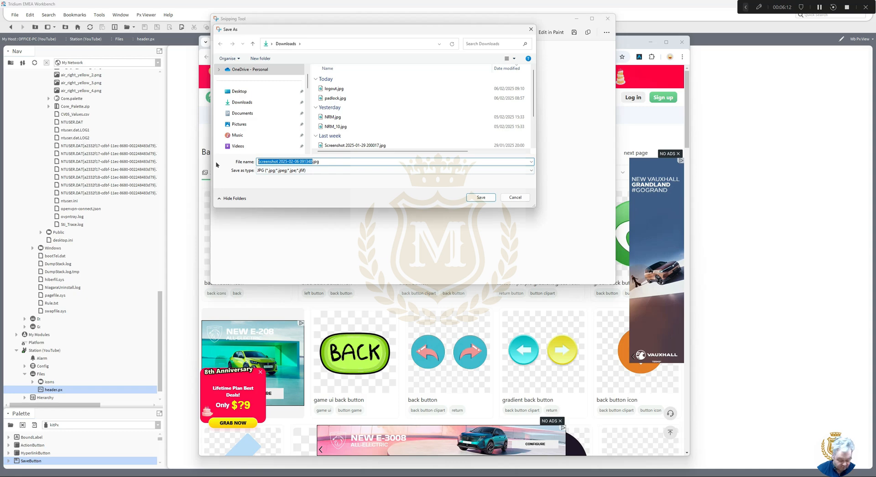
{"action": "type", "text": "back"}
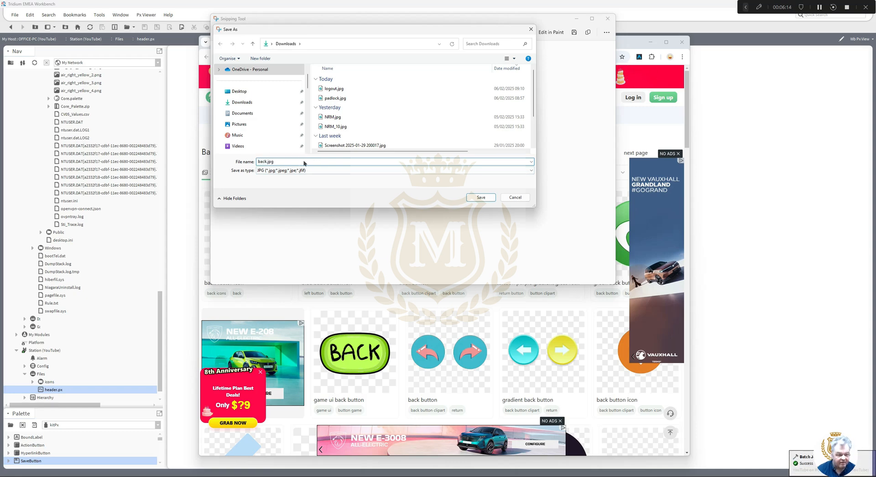
{"action": "left_click", "coordinate": [482, 198]}
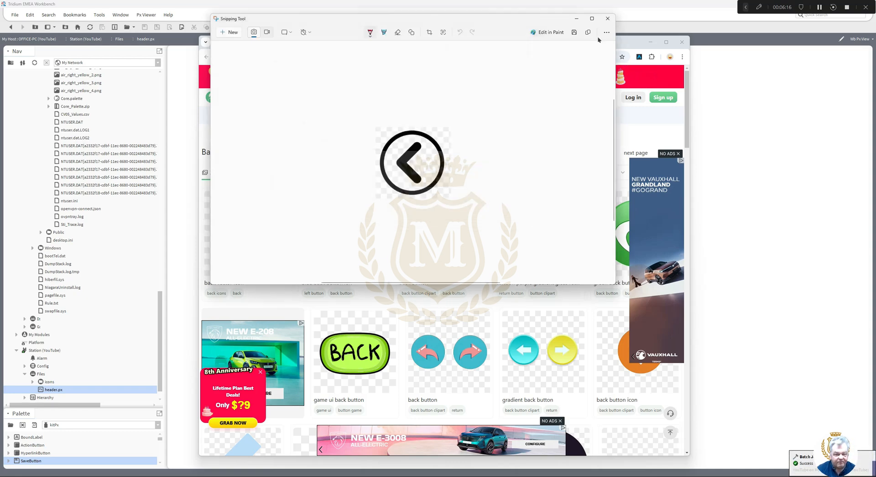
{"action": "left_click", "coordinate": [607, 19]}
- Close Chrome, then copy back.jpg from the Downloads folder sorted newest first
{"action": "left_click", "coordinate": [682, 42]}
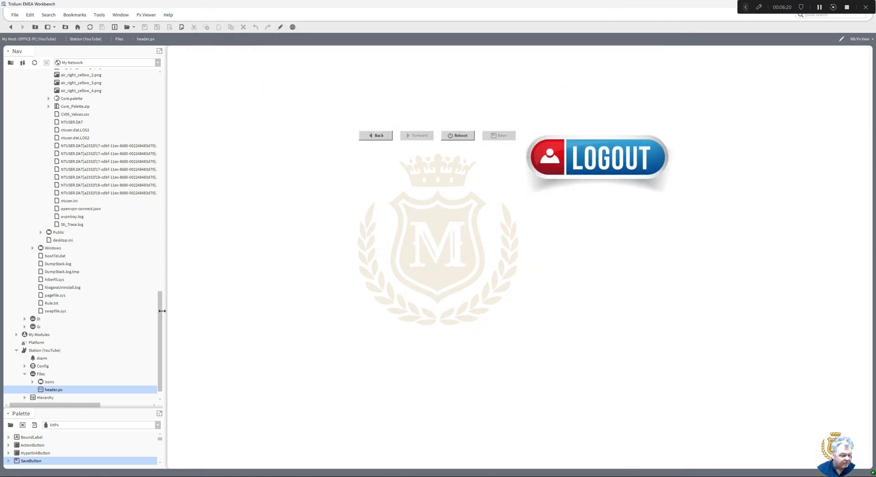
{"action": "left_click_drag", "start_coordinate": [160, 308], "coordinate": [165, 205]}
{"action": "double_click", "coordinate": [72, 154]}
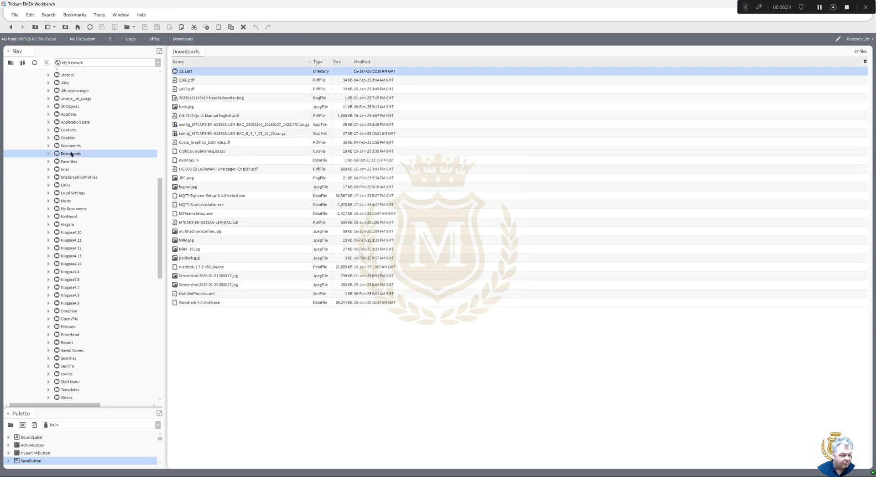
{"action": "left_click", "coordinate": [363, 61]}
{"action": "left_click", "coordinate": [364, 62]}
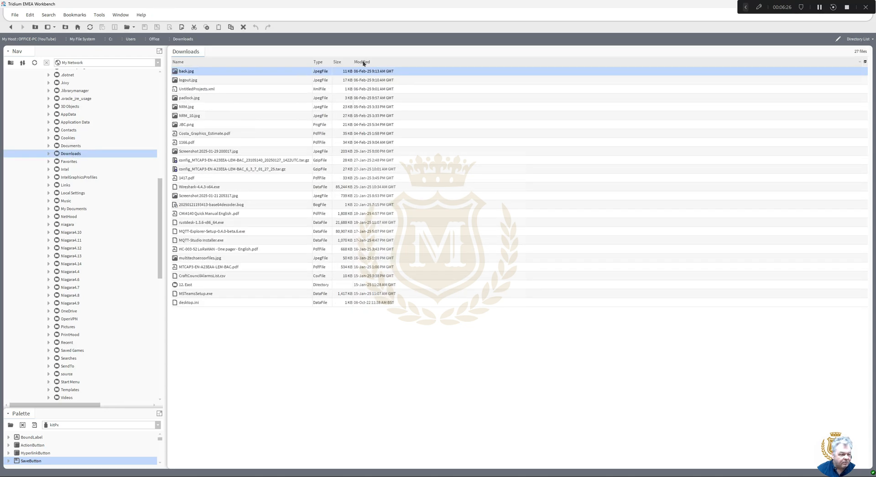
{"action": "right_click", "coordinate": [186, 72]}
{"action": "mouse_move", "coordinate": [197, 91]}
{"action": "left_click", "coordinate": [196, 106]}
- Paste back.jpg into the station's Files/icons folder and reopen header.px
{"action": "left_click_drag", "start_coordinate": [160, 193], "coordinate": [160, 294]}
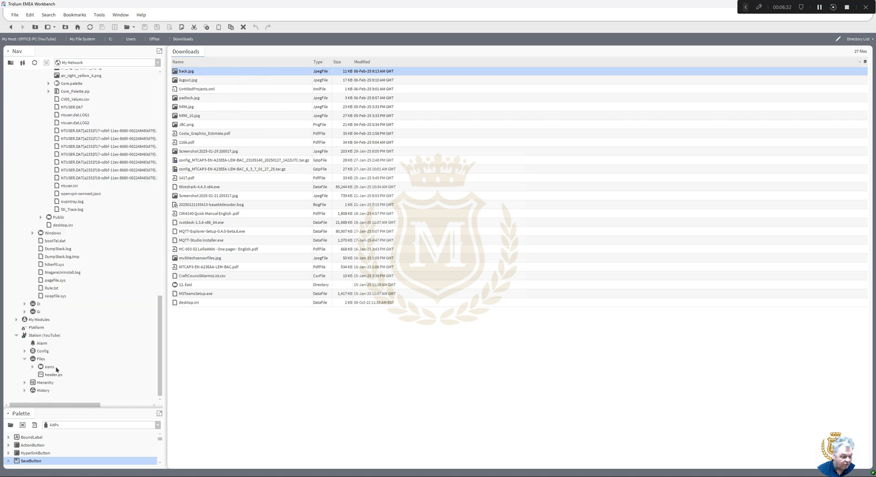
{"action": "double_click", "coordinate": [48, 367]}
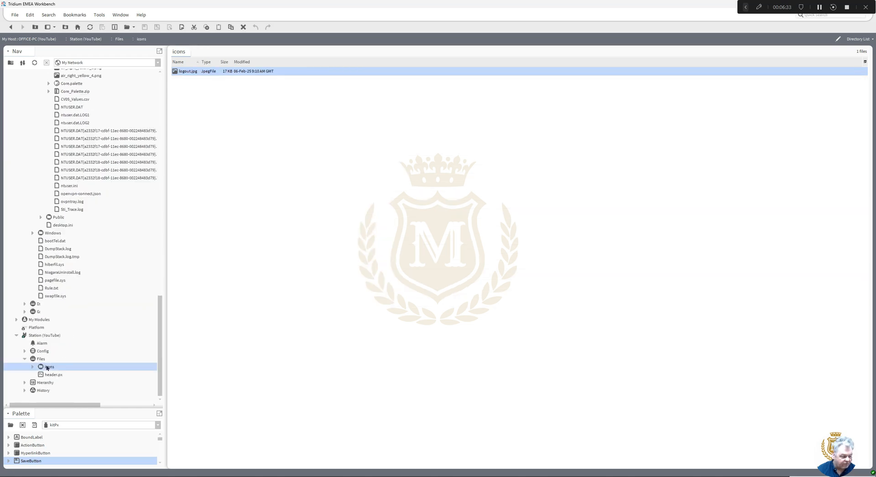
{"action": "right_click", "coordinate": [213, 200]}
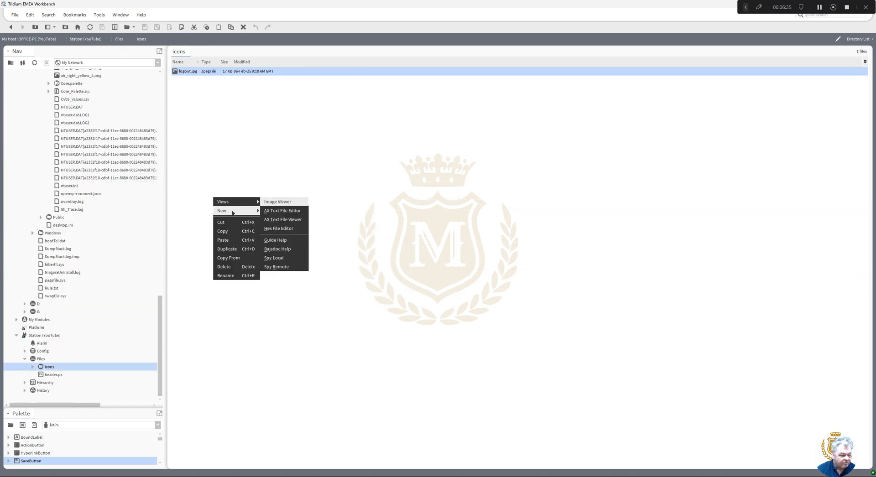
{"action": "left_click", "coordinate": [223, 240]}
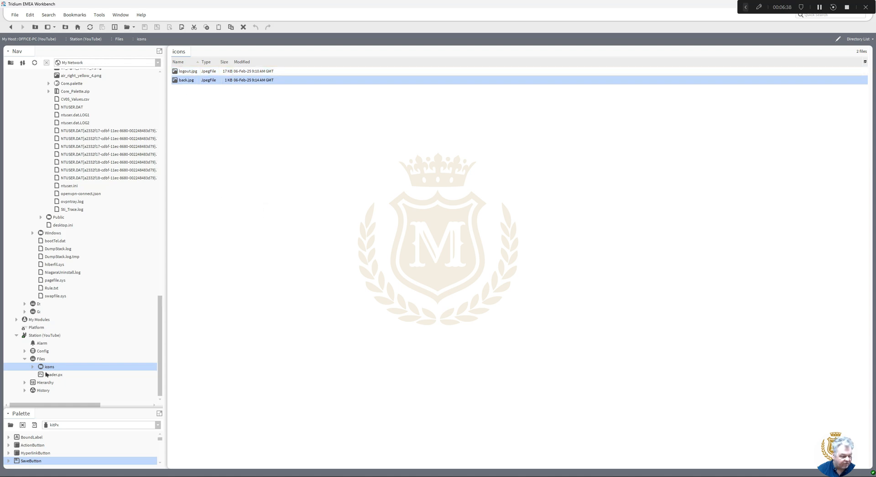
{"action": "double_click", "coordinate": [49, 375]}
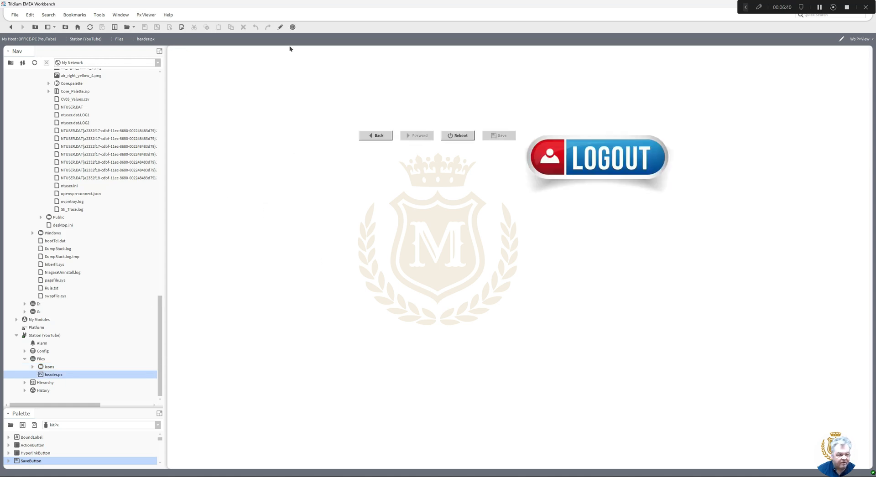
- In PxEditor, give the BackButton button style None and font size 0
{"action": "left_click", "coordinate": [280, 27]}
{"action": "left_click", "coordinate": [289, 137]}
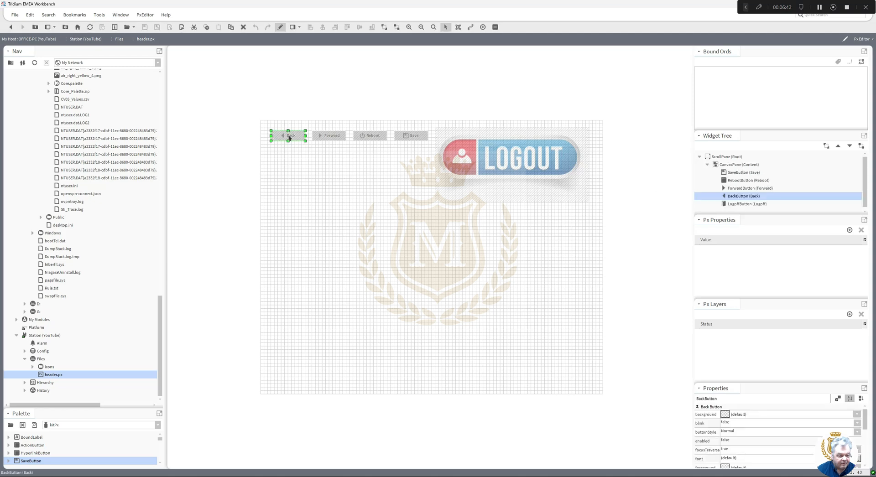
{"action": "double_click", "coordinate": [289, 138]}
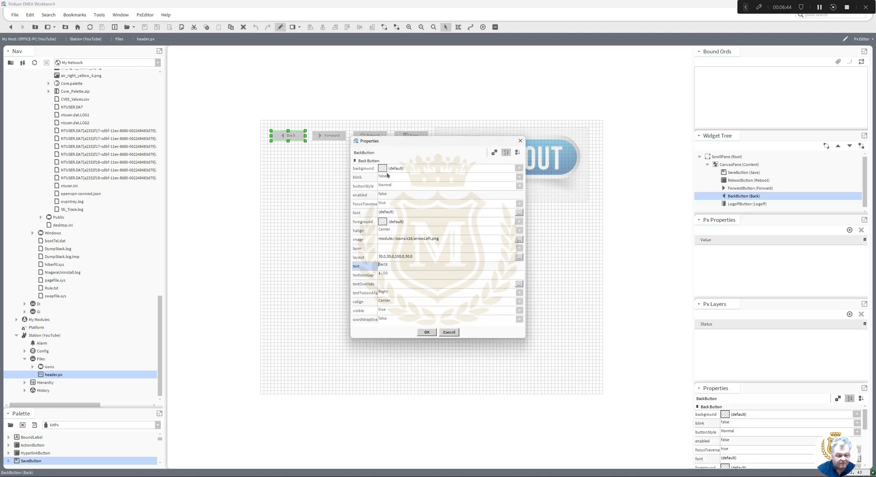
{"action": "left_click", "coordinate": [388, 187]}
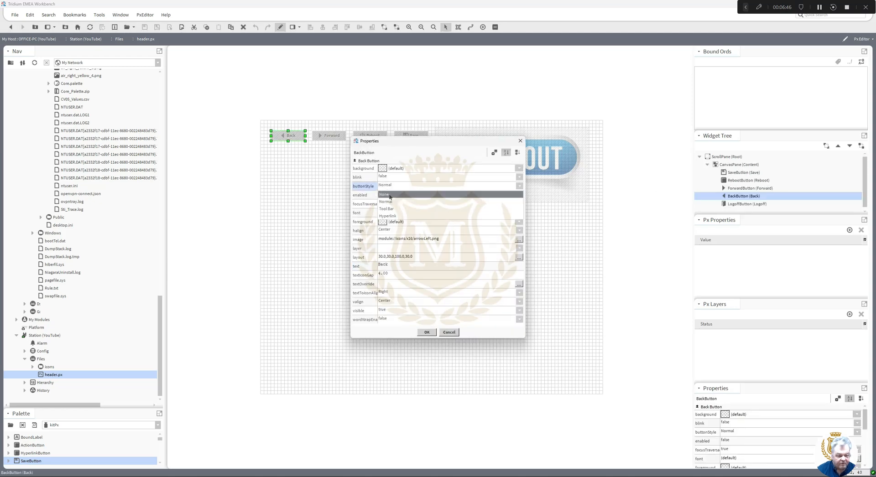
{"action": "left_click", "coordinate": [389, 194]}
{"action": "left_click", "coordinate": [388, 214]}
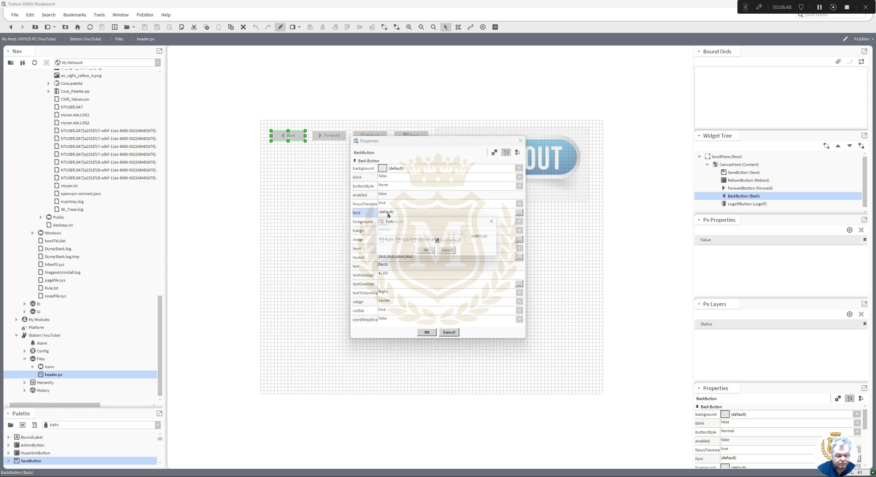
{"action": "left_click", "coordinate": [438, 241]}
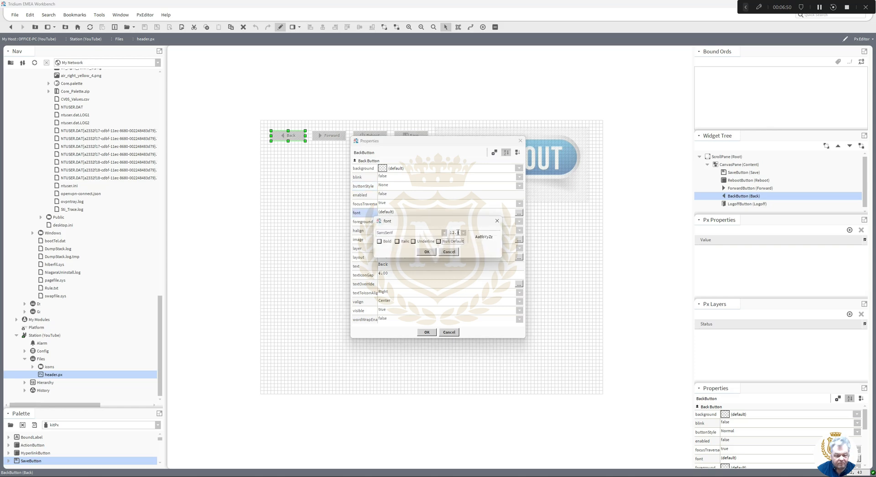
{"action": "left_click_drag", "start_coordinate": [458, 232], "coordinate": [443, 235]}
{"action": "key", "text": "BackSpace"}
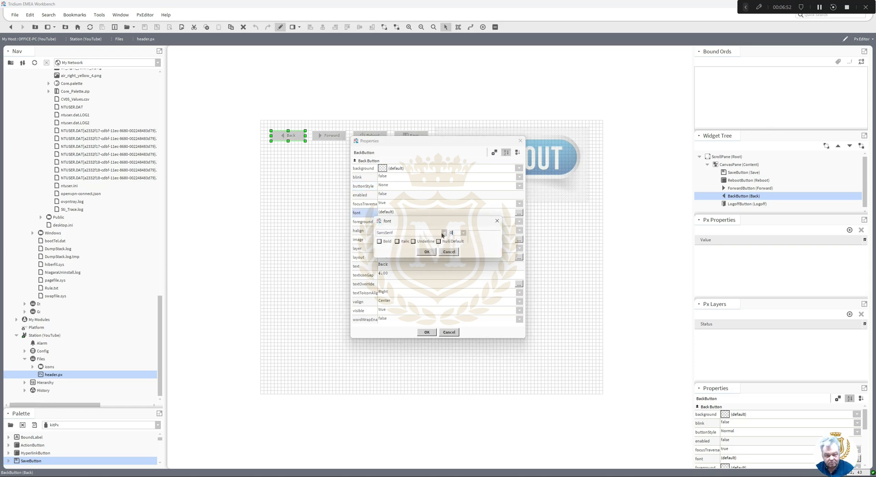
{"action": "left_click", "coordinate": [427, 252]}
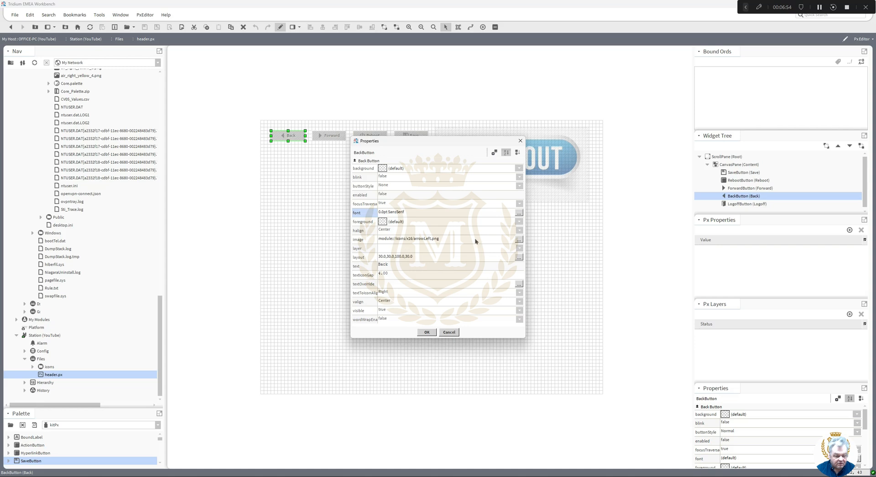
- Set the BackButton image to file:^icons/back.jpg and apply the property changes
{"action": "left_click", "coordinate": [519, 239]}
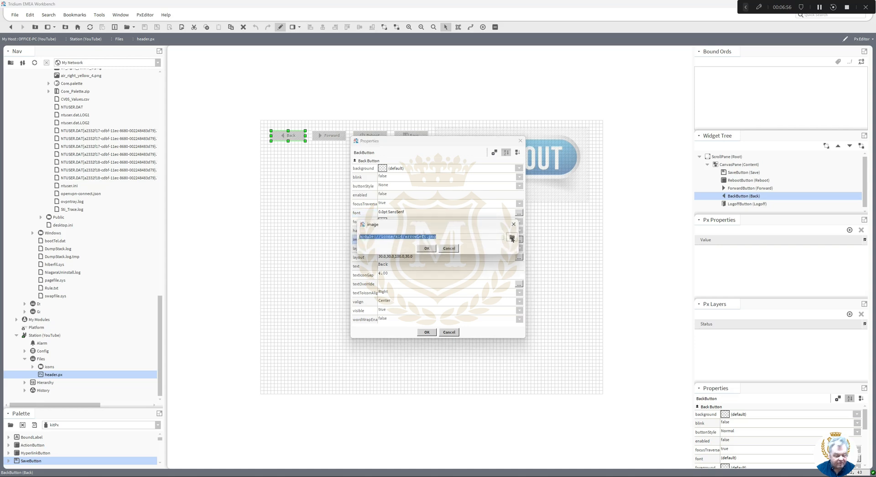
{"action": "left_click", "coordinate": [512, 237]}
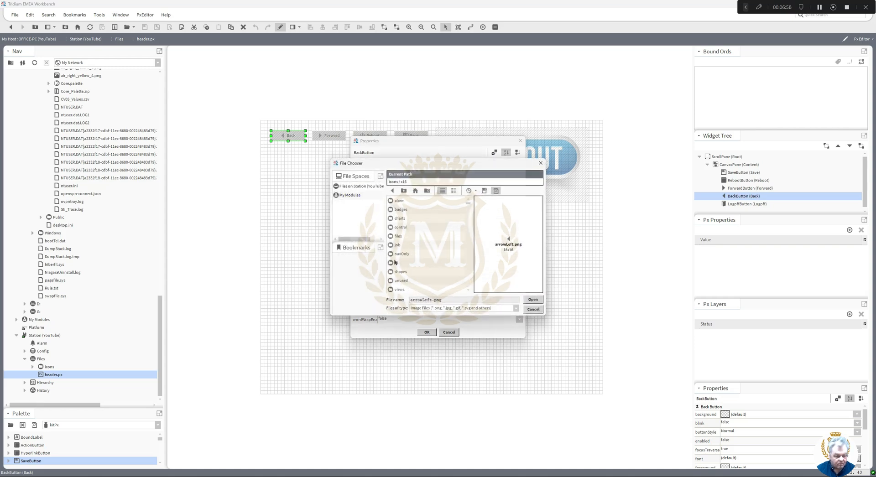
{"action": "left_click", "coordinate": [360, 187]}
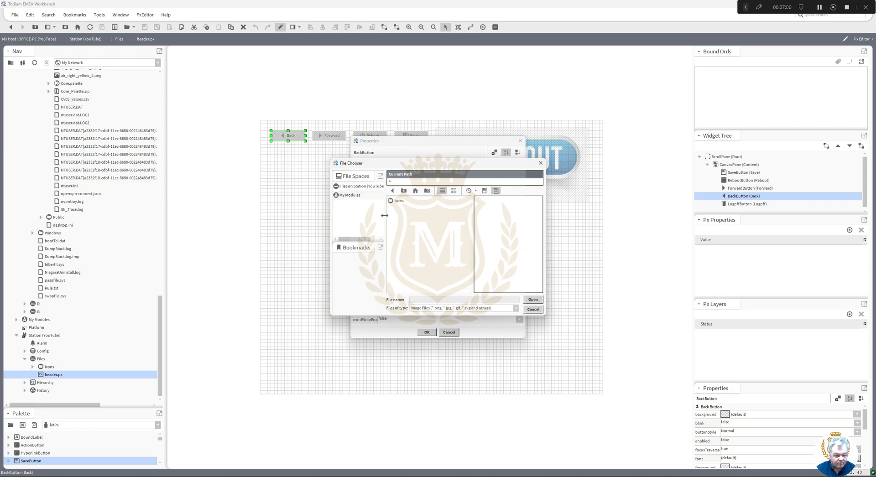
{"action": "double_click", "coordinate": [395, 201]}
{"action": "double_click", "coordinate": [396, 201]}
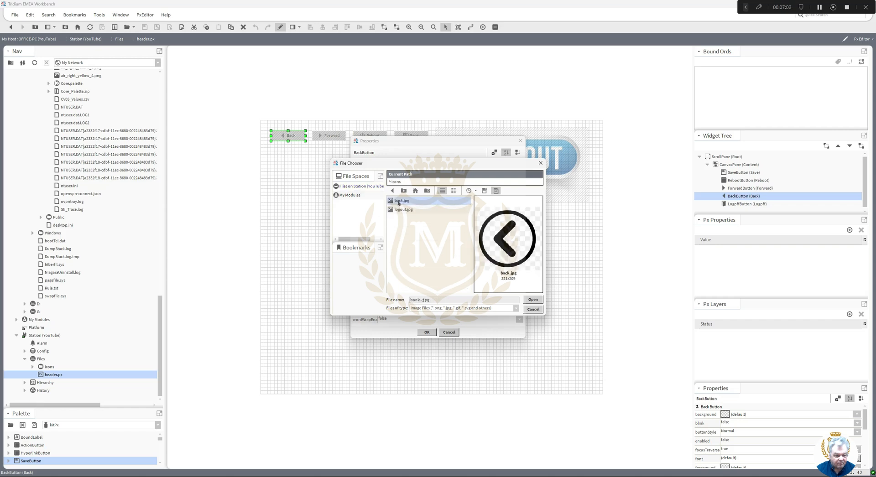
{"action": "left_click", "coordinate": [426, 249]}
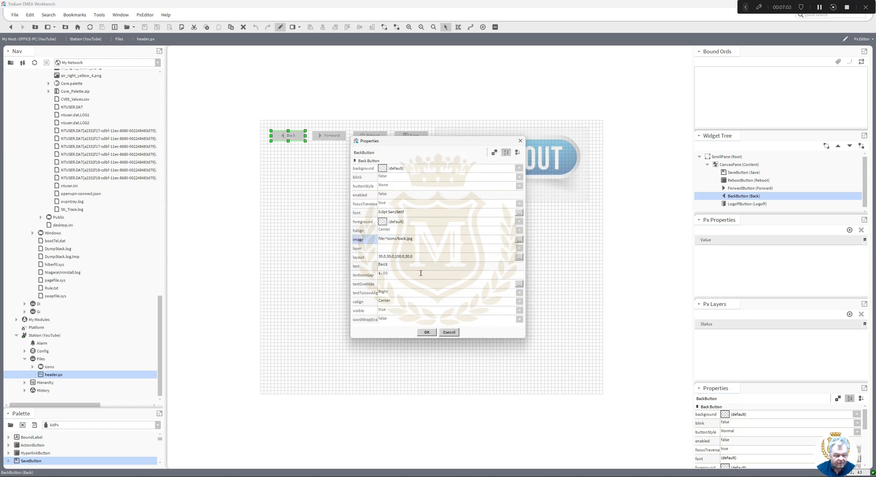
{"action": "left_click", "coordinate": [427, 333]}
- Enlarge the Back button into a large square arrow and move the LOGOUT button down beside it
{"action": "left_click_drag", "start_coordinate": [289, 141], "coordinate": [288, 210]}
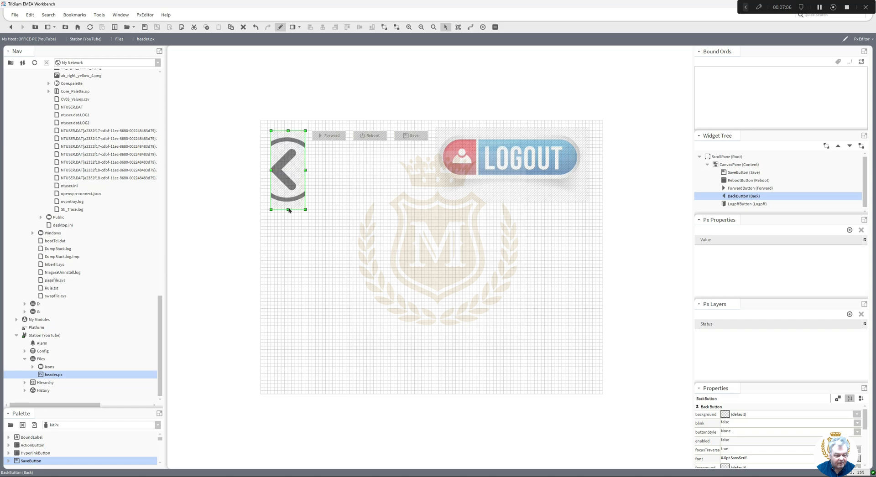
{"action": "left_click_drag", "start_coordinate": [304, 169], "coordinate": [315, 213]}
{"action": "left_click", "coordinate": [402, 242]}
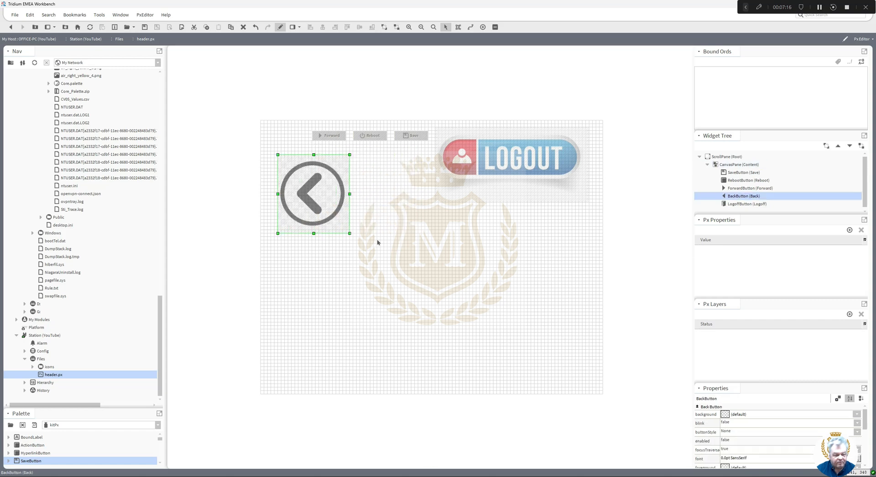
{"action": "left_click", "coordinate": [377, 243]}
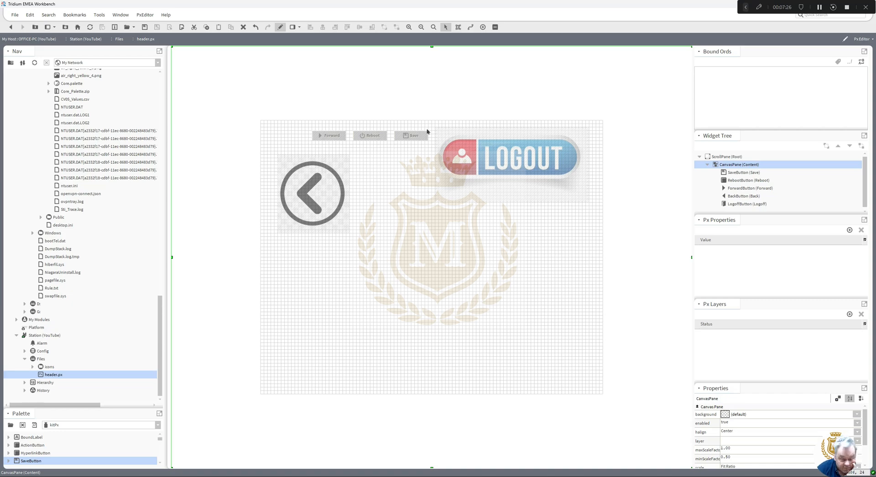
{"action": "left_click_drag", "start_coordinate": [501, 169], "coordinate": [507, 206]}
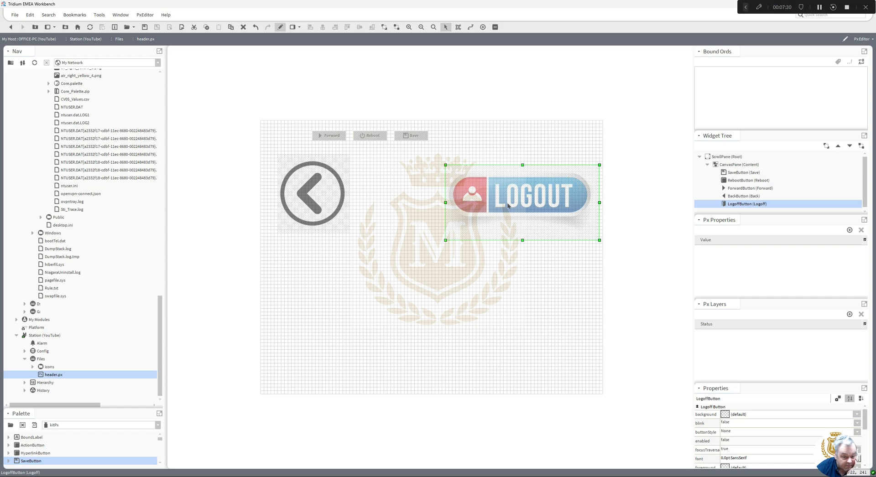